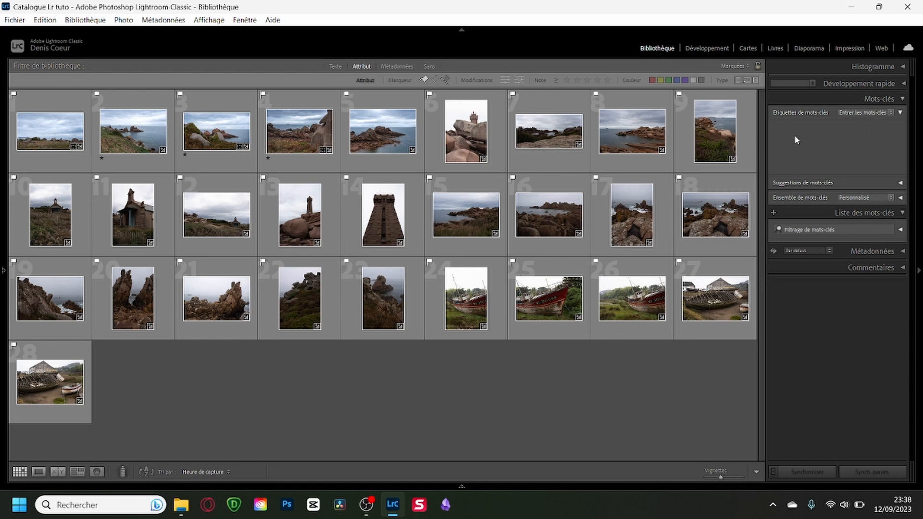
Add the keywords Bretagne and pointe de primel to the first photo in the grid
click(52, 99)
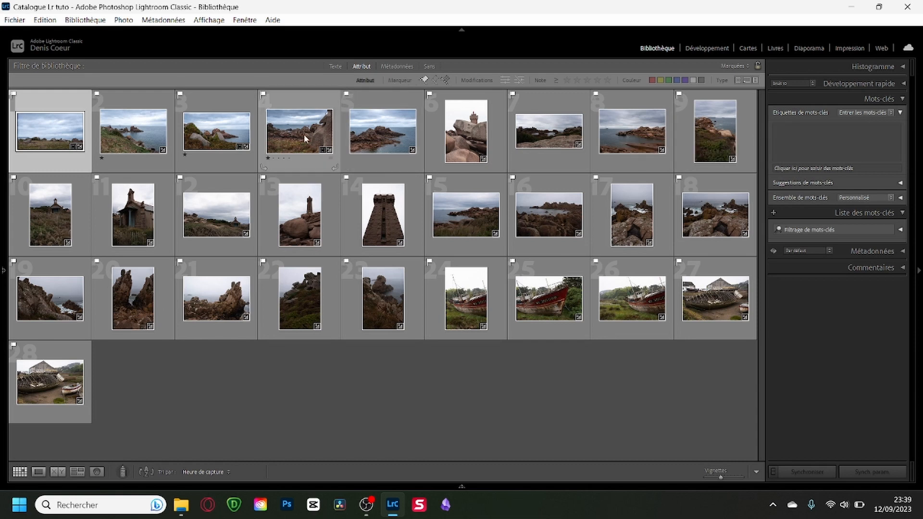
click(257, 421)
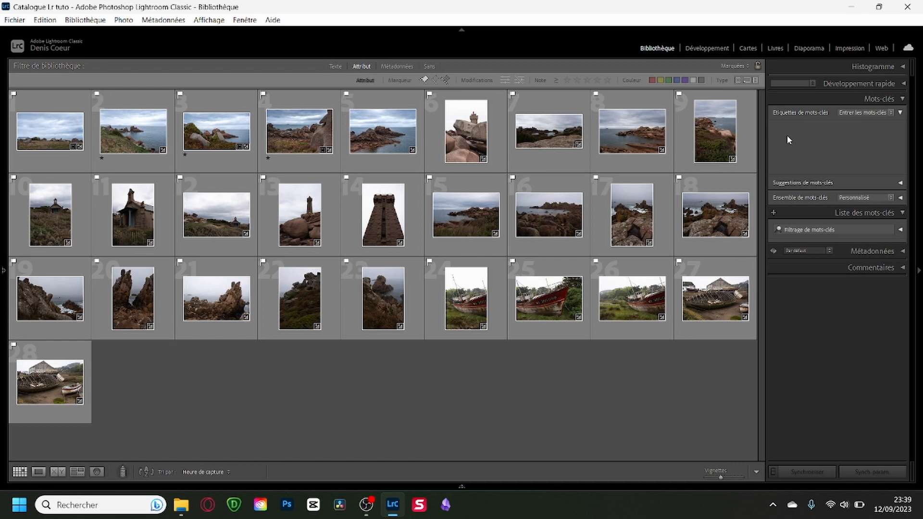
click(44, 104)
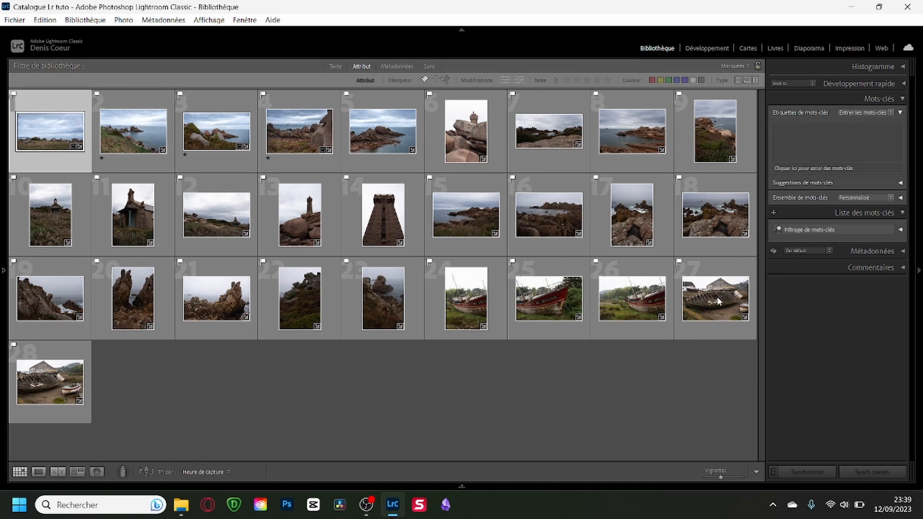
click(858, 158)
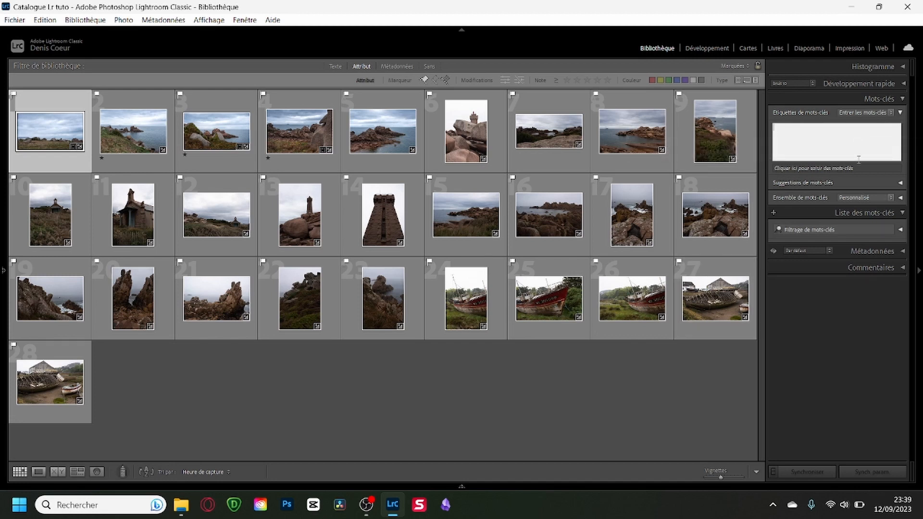
text(Bretag)
text(pointre)
key(BackSpace)
key(BackSpace)
text(e de primei)
click(136, 107)
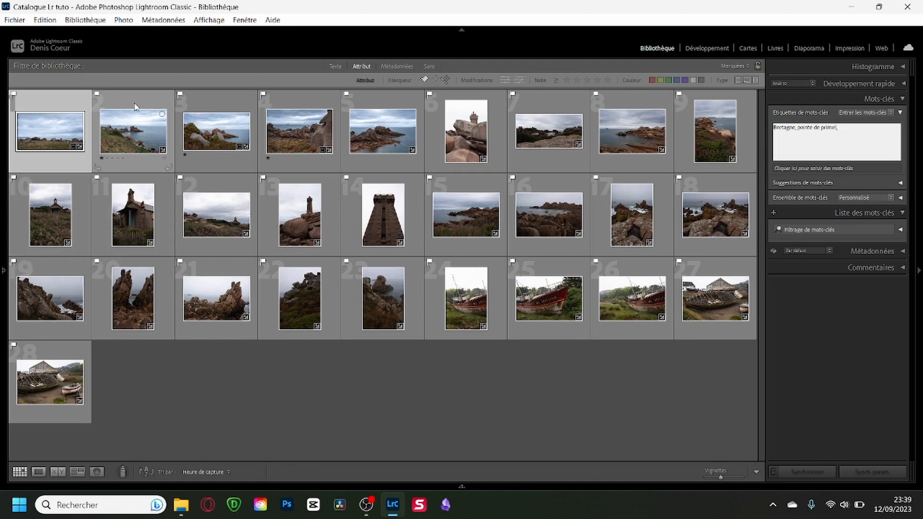
click(56, 104)
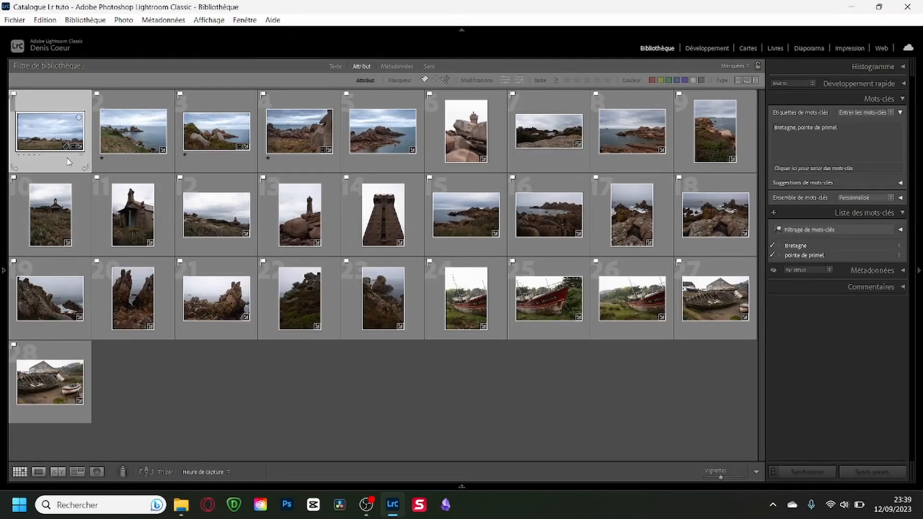
Remove all keywords from the first photo
double_click(290, 330)
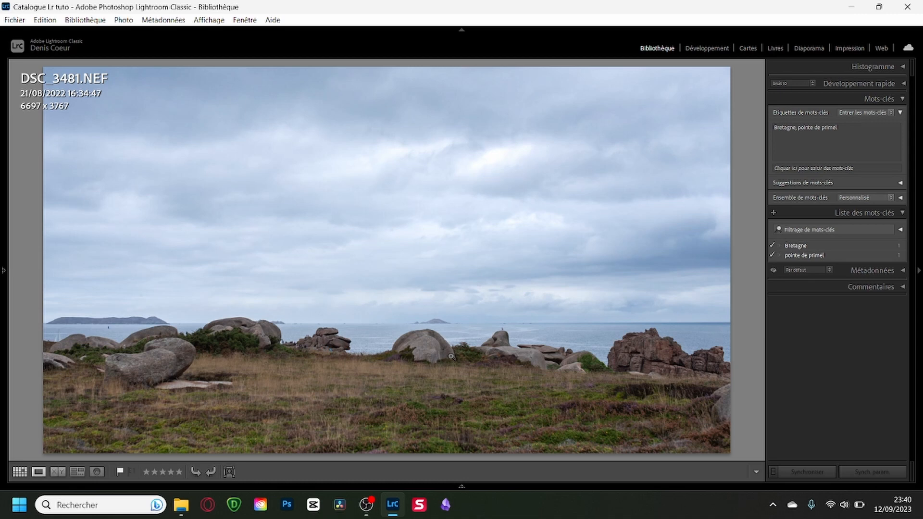
key(g)
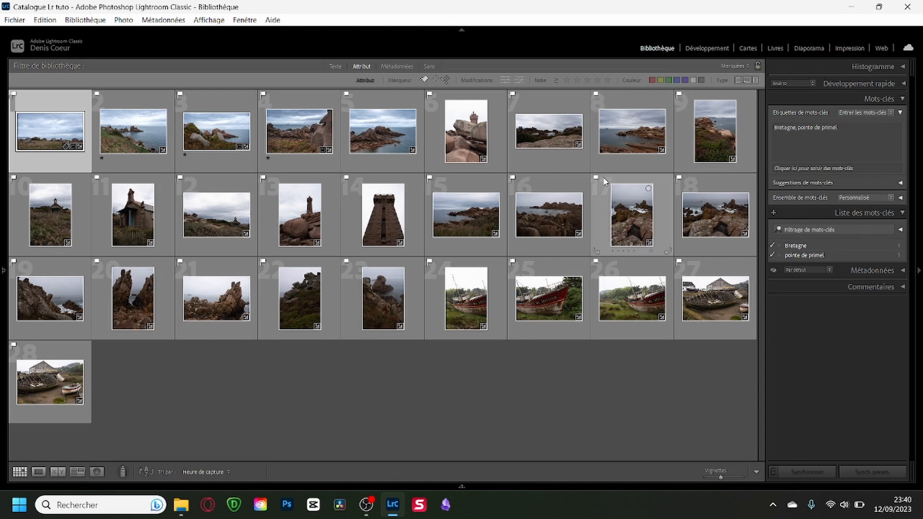
drag(849, 130, 770, 129)
key(BackSpace)
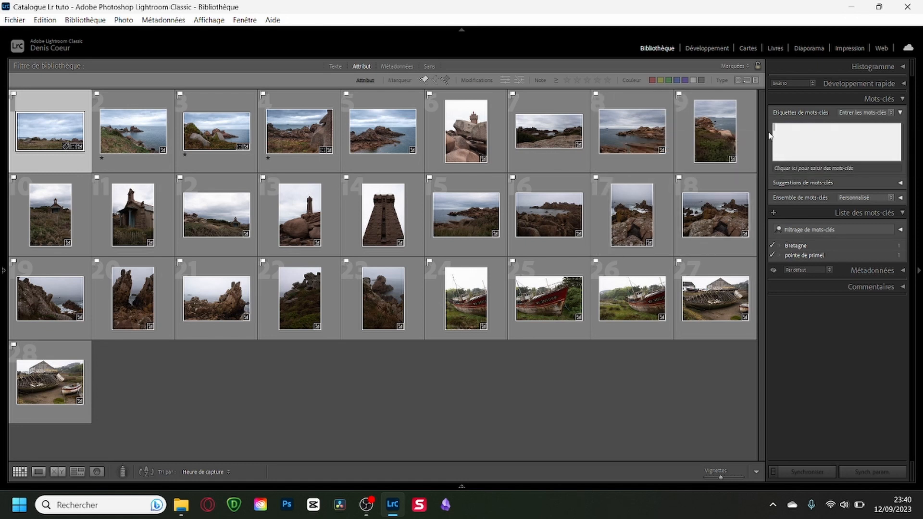
key(Return)
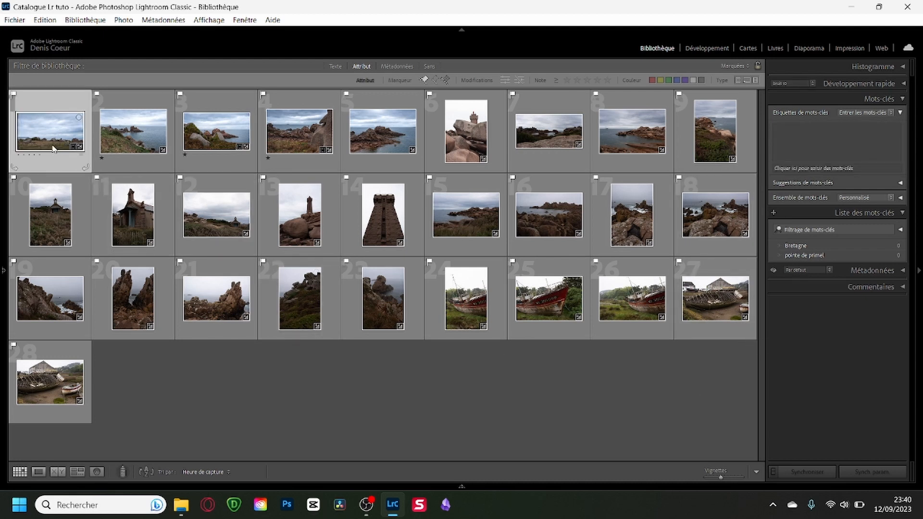
mouse_move(61, 150)
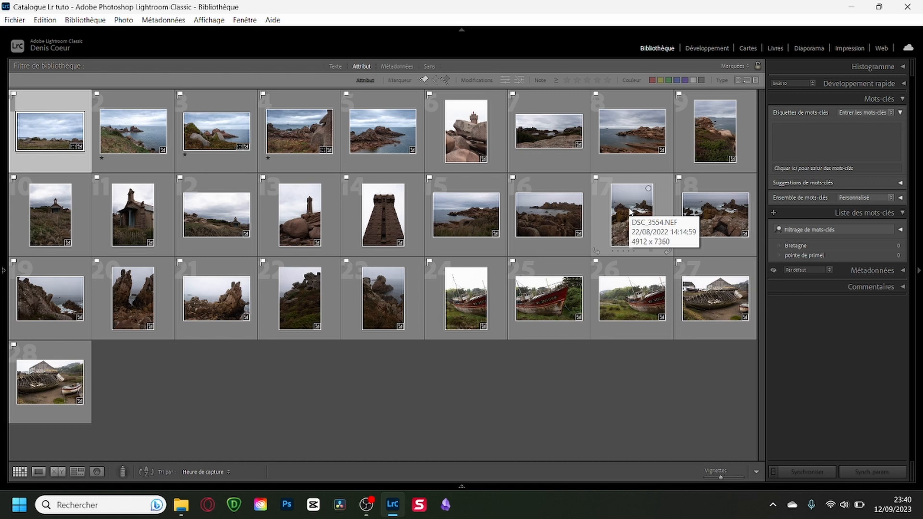
shift+click(389, 103)
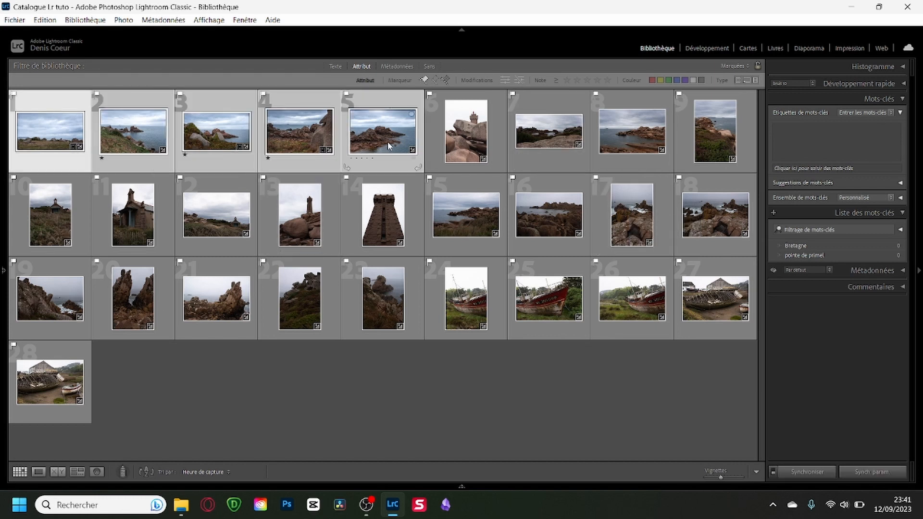
click(323, 400)
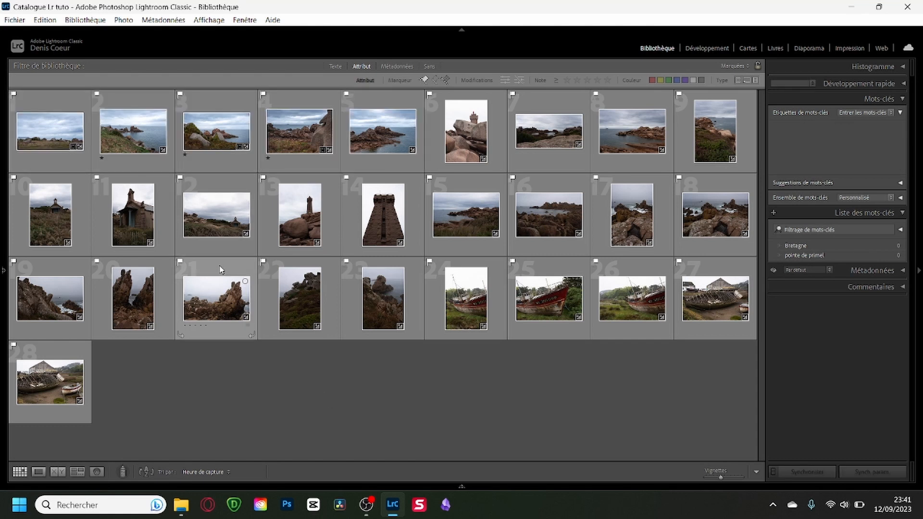
Select all the photos and delete the keywords Bretagne and pointe de primel from the keyword list
click(58, 103)
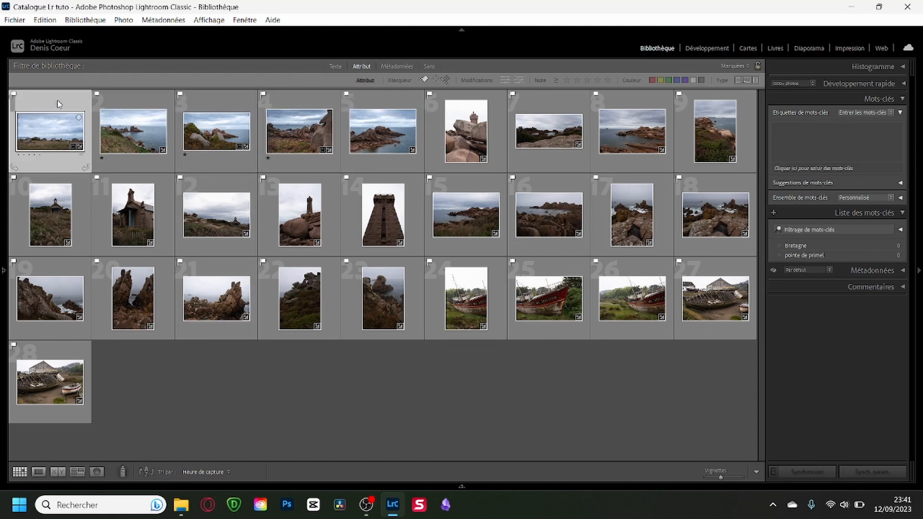
key(ctrl+a)
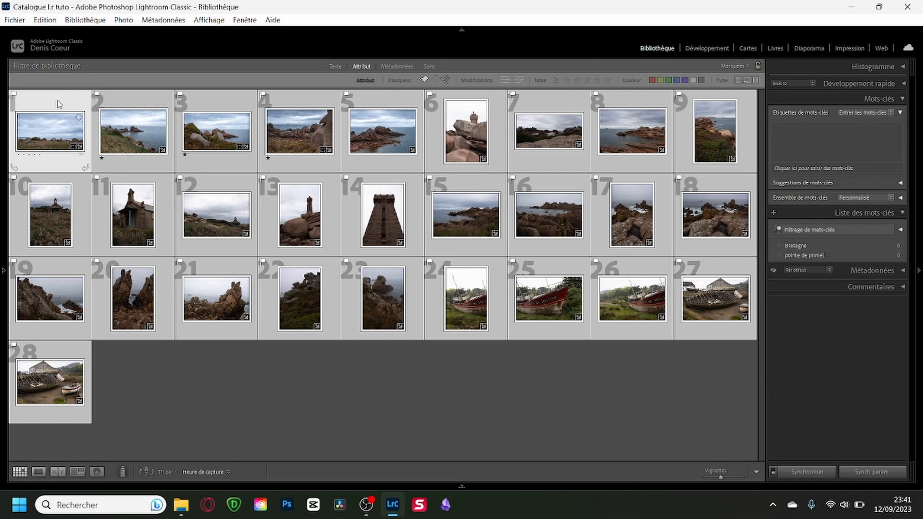
click(788, 247)
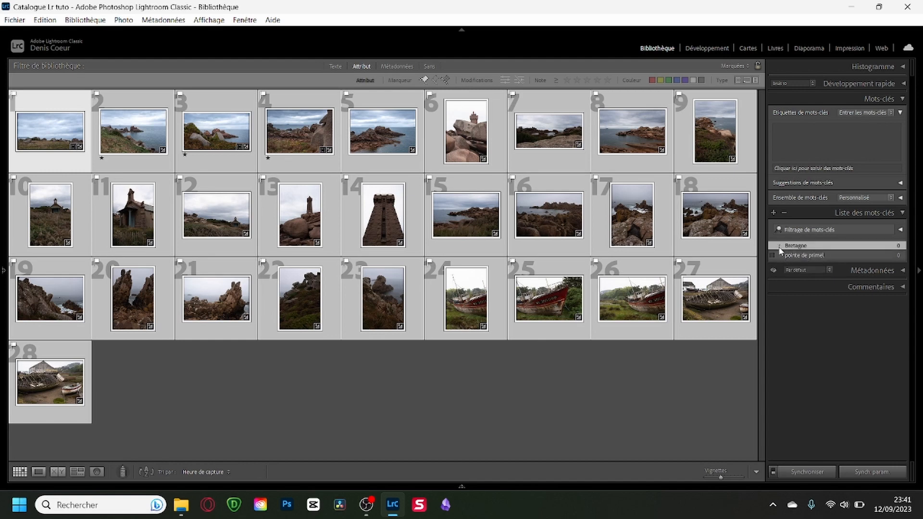
click(782, 213)
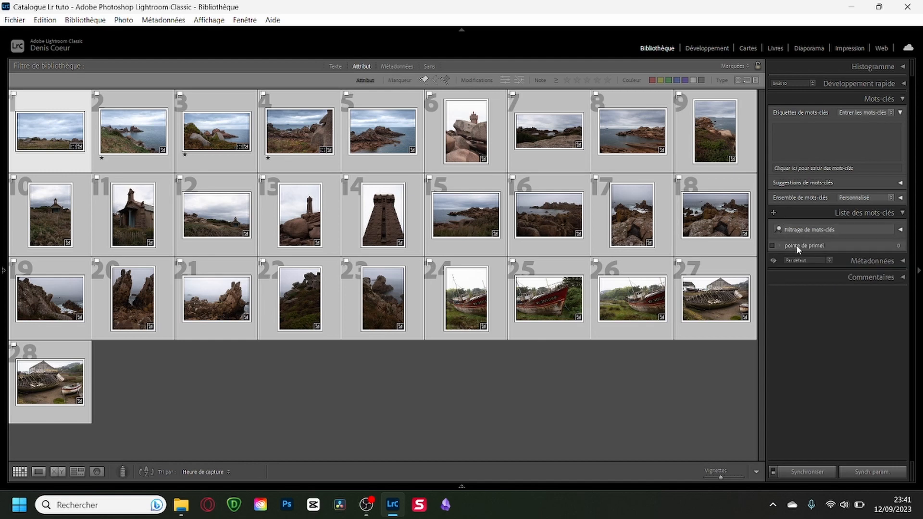
click(796, 245)
click(784, 211)
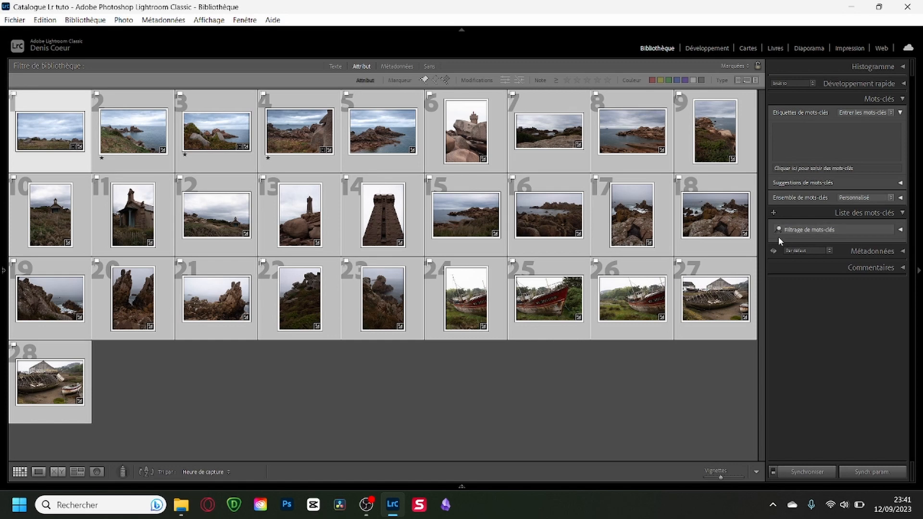
Create the keyword Bretagne and add it to all the selected photos
click(773, 212)
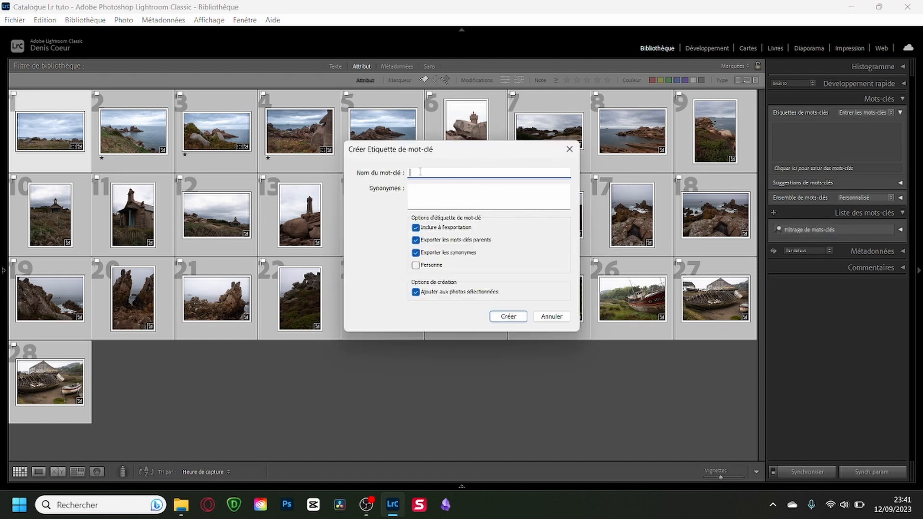
text(Bretagne)
click(507, 316)
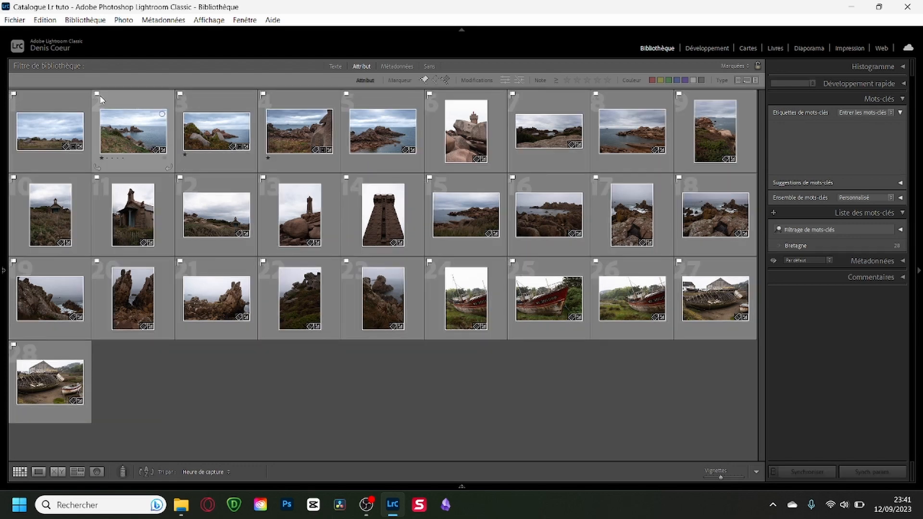
Create the keyword pointe de primel inside Bretagne and add it to the first five photos
click(43, 98)
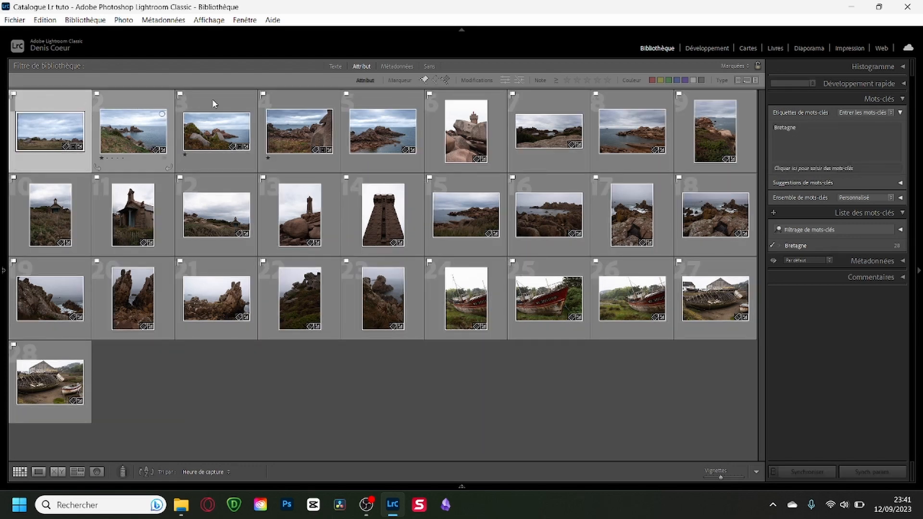
shift+click(390, 103)
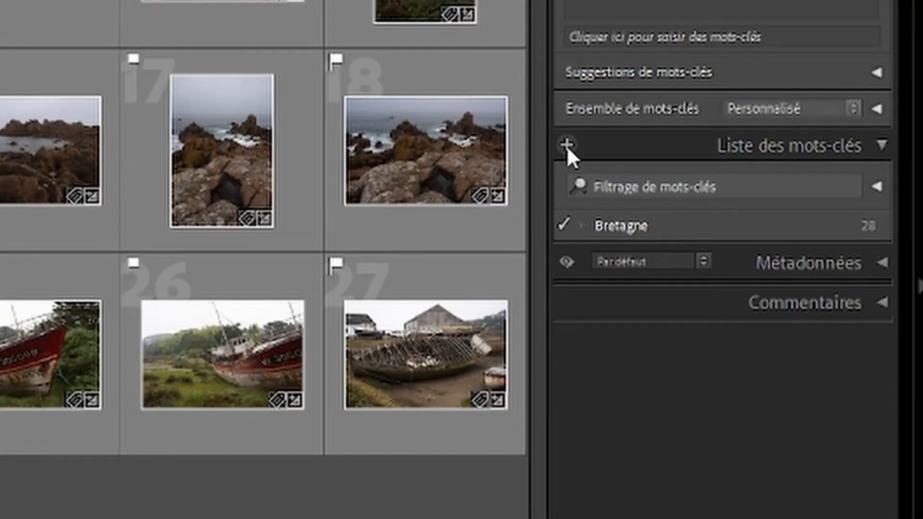
click(567, 146)
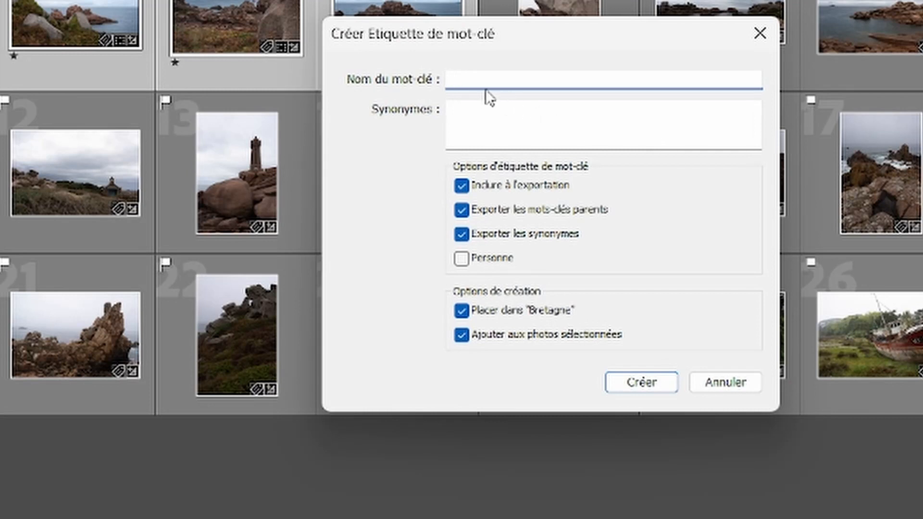
text(pointe de primel)
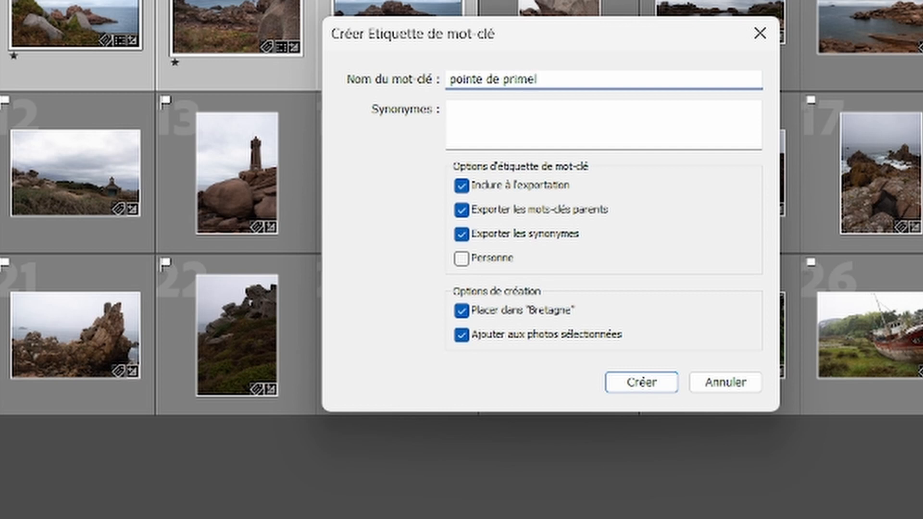
click(462, 312)
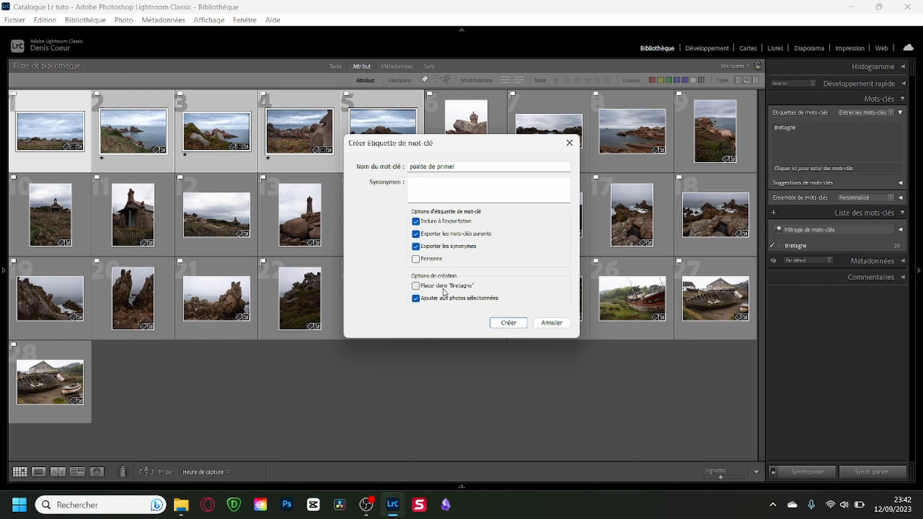
click(416, 286)
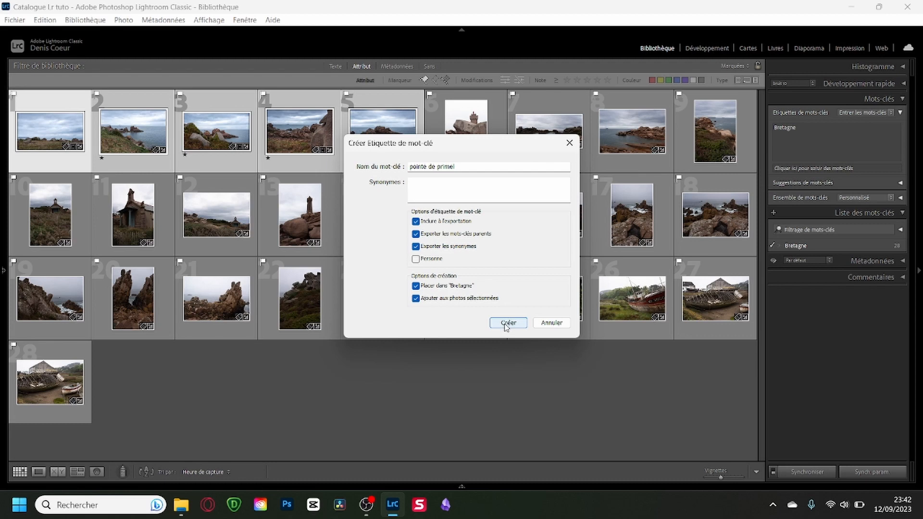
click(507, 323)
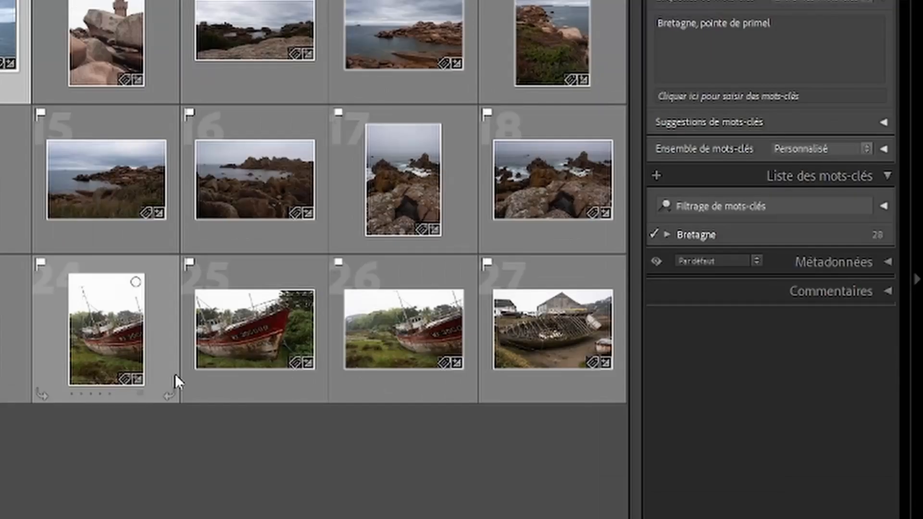
Expand the Bretagne keyword and create the keyword Plougasnou, adding it to the five selected photos
click(666, 234)
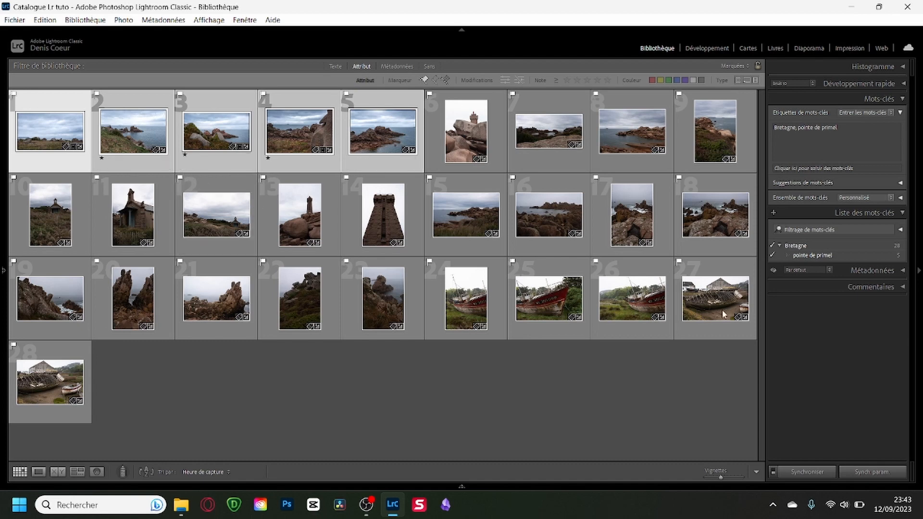
click(773, 213)
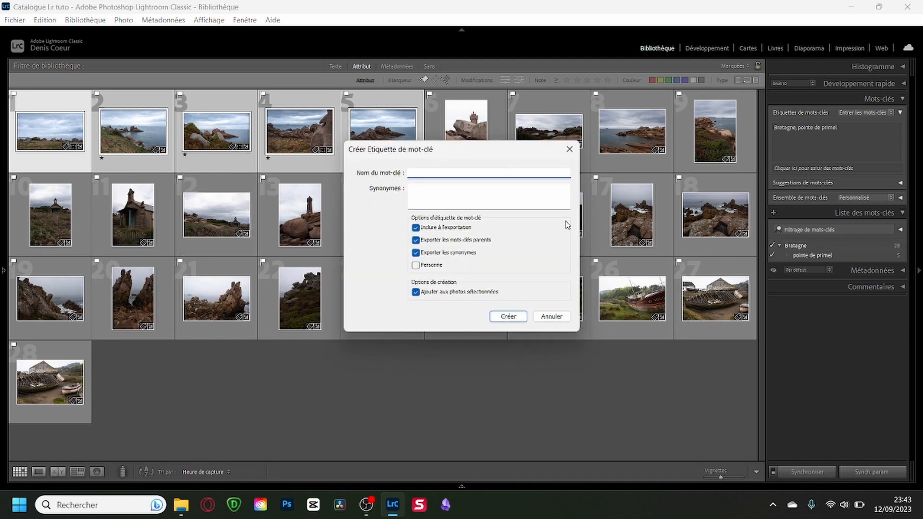
text(Plougasnou)
click(509, 318)
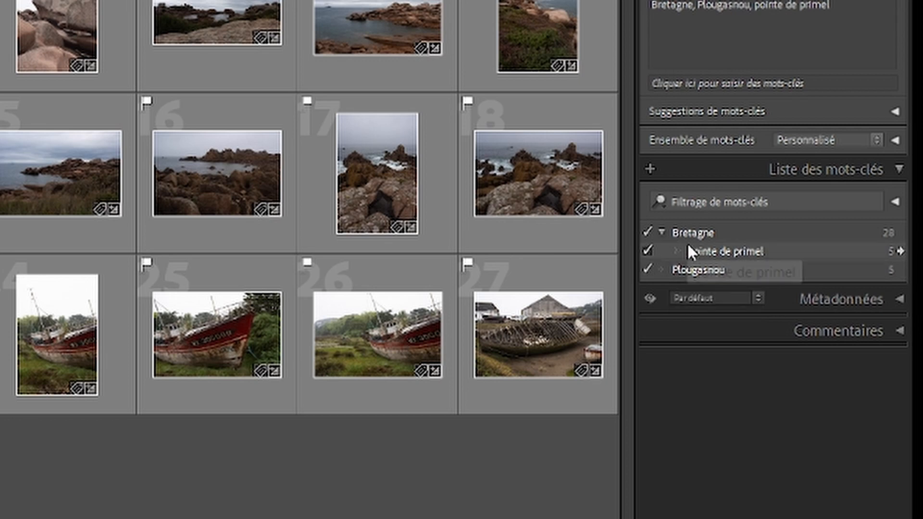
Nest the Plougasnou keyword under Bretagne, leaving the Bretagne hierarchy expanded
click(696, 269)
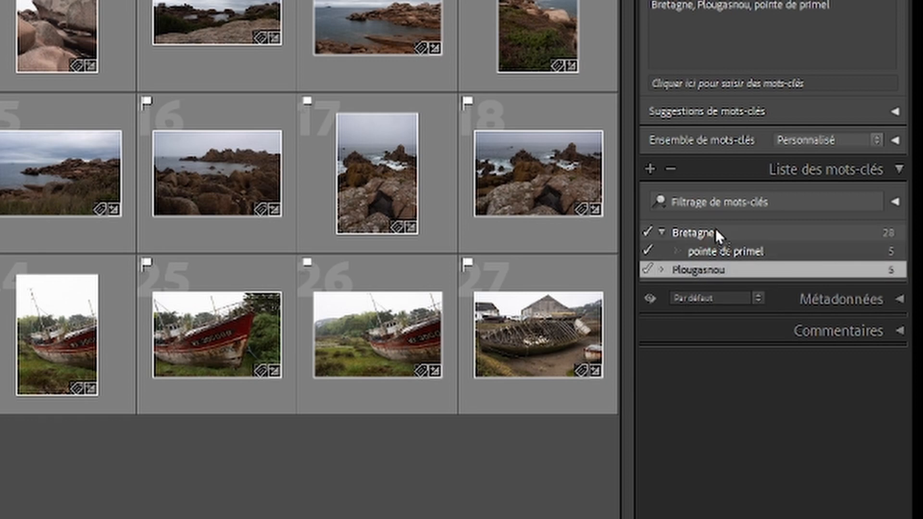
drag(716, 227, 714, 224)
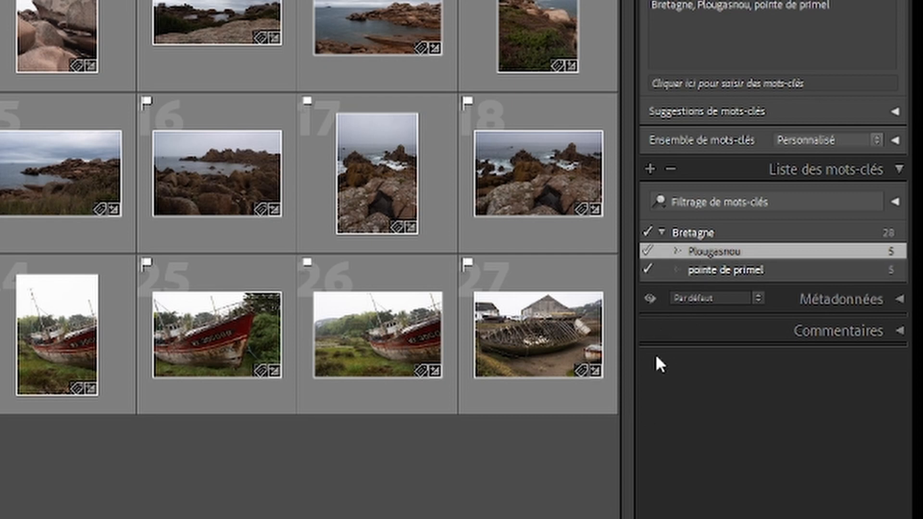
click(661, 233)
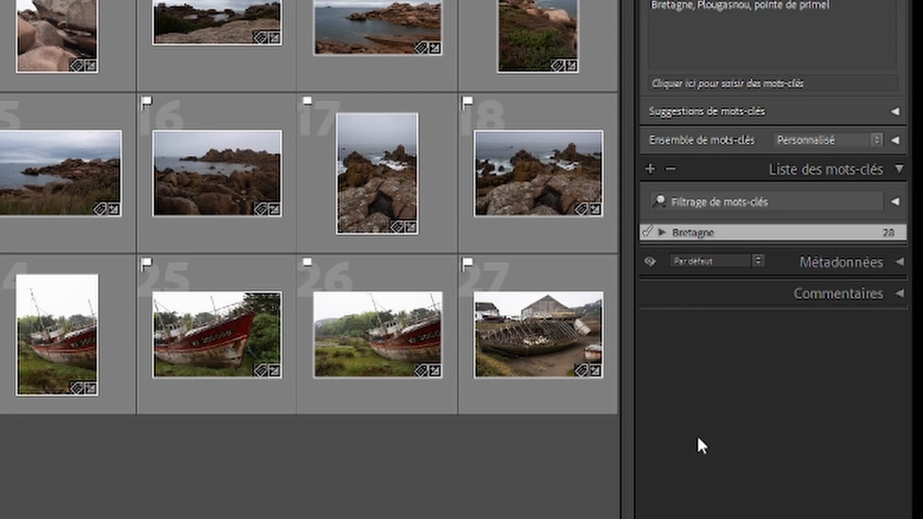
click(665, 233)
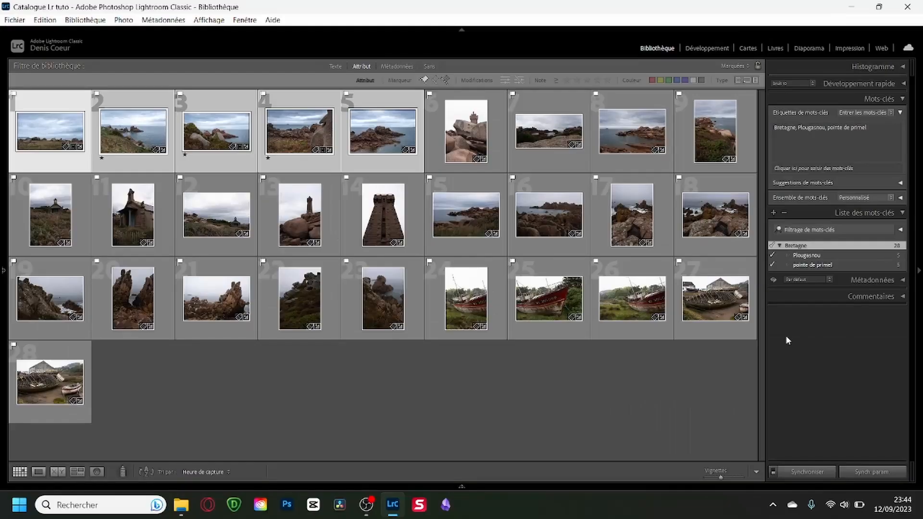
Create the keyword phare outside the Bretagne hierarchy and add it to the three lighthouse photos, 6, 13 and 14
click(498, 128)
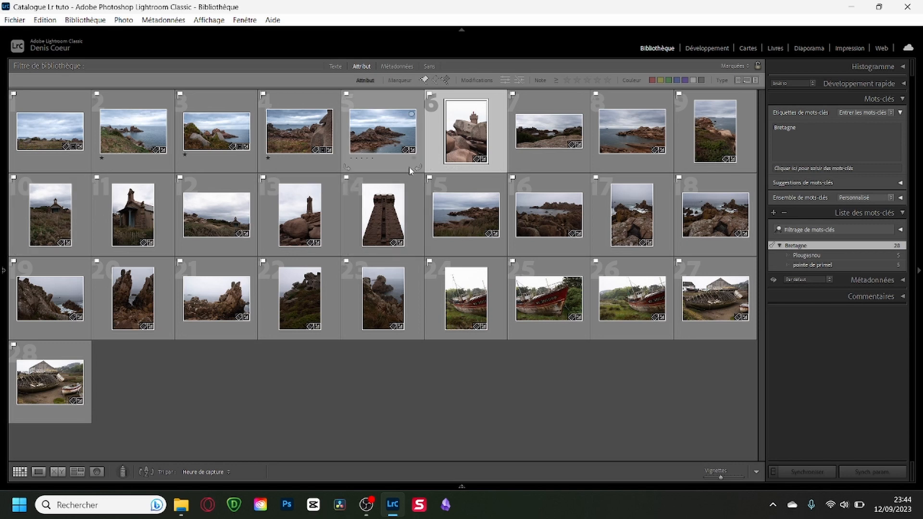
ctrl+click(272, 208)
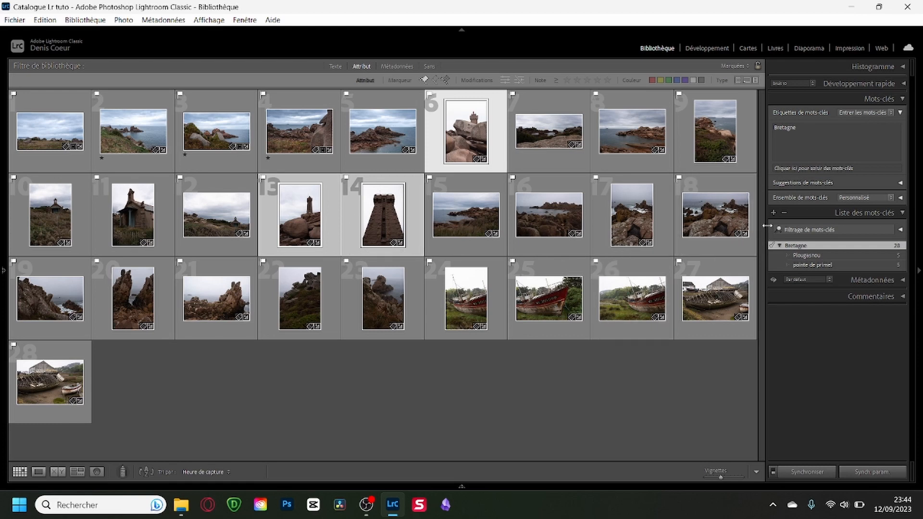
click(773, 213)
text(phare)
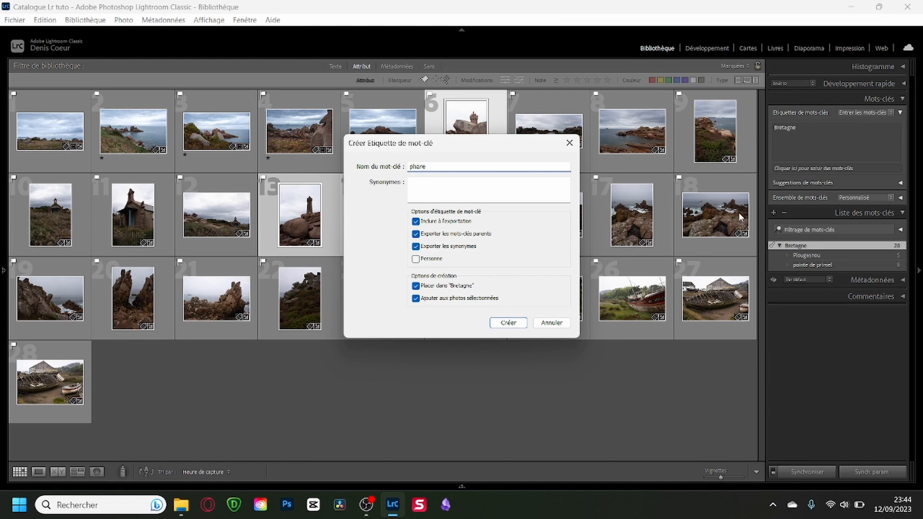
click(416, 286)
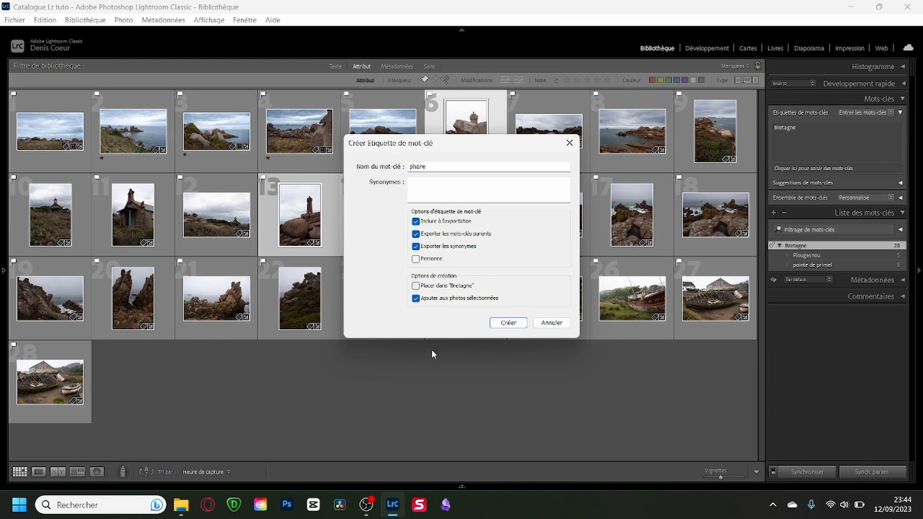
click(505, 326)
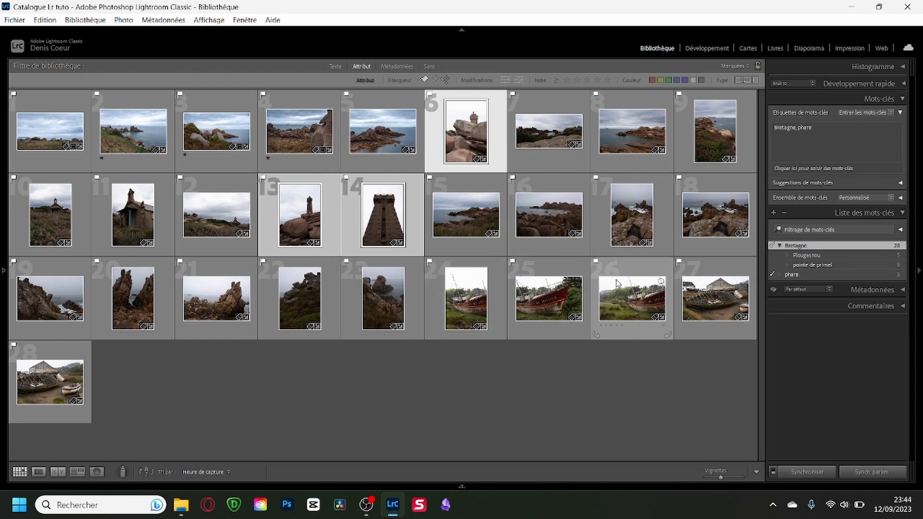
Create the keyword semaphore, add it to the three selected lighthouse photos and nest it under phare
click(773, 213)
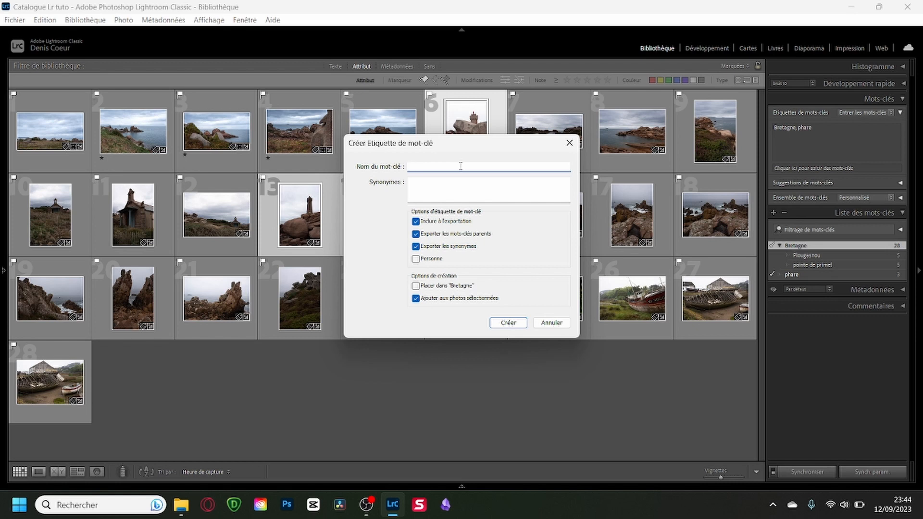
text(semaphore)
click(507, 325)
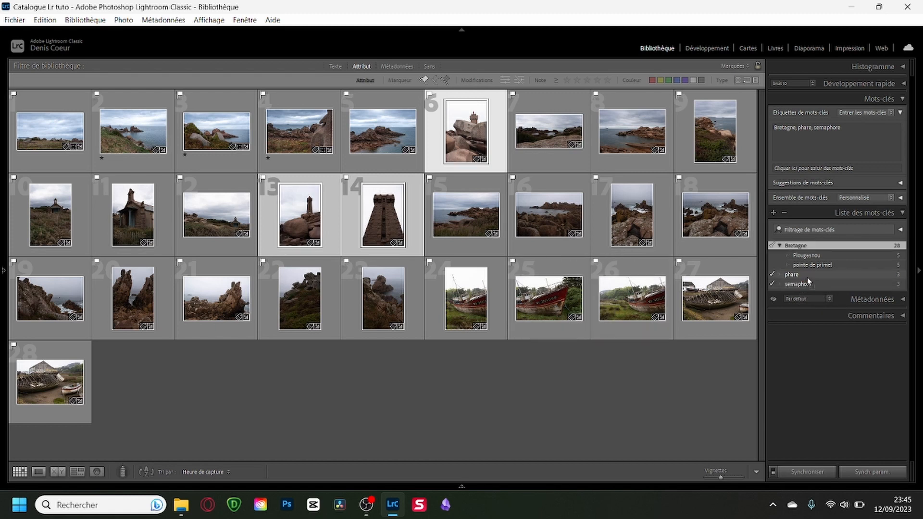
drag(809, 279, 795, 274)
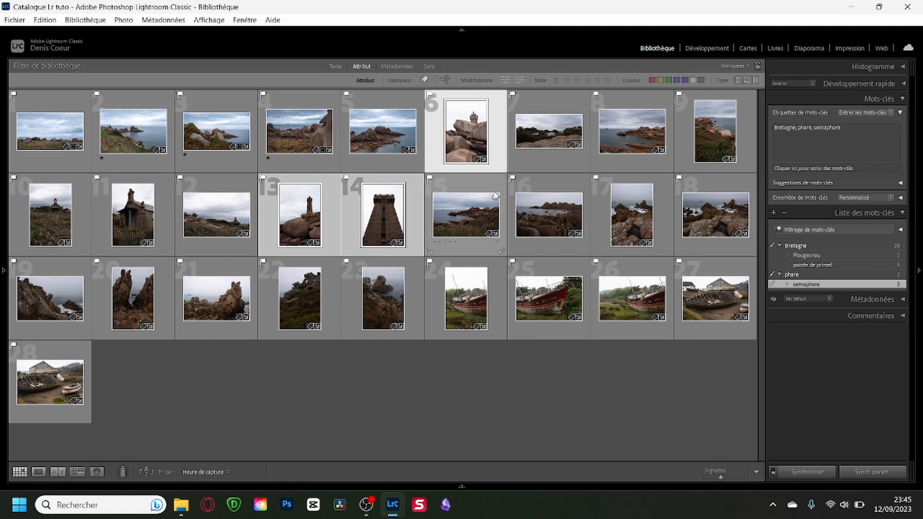
Add the existing keyword pointe de primel to the coastal photos 7 to 9 and 15 to 23
click(464, 193)
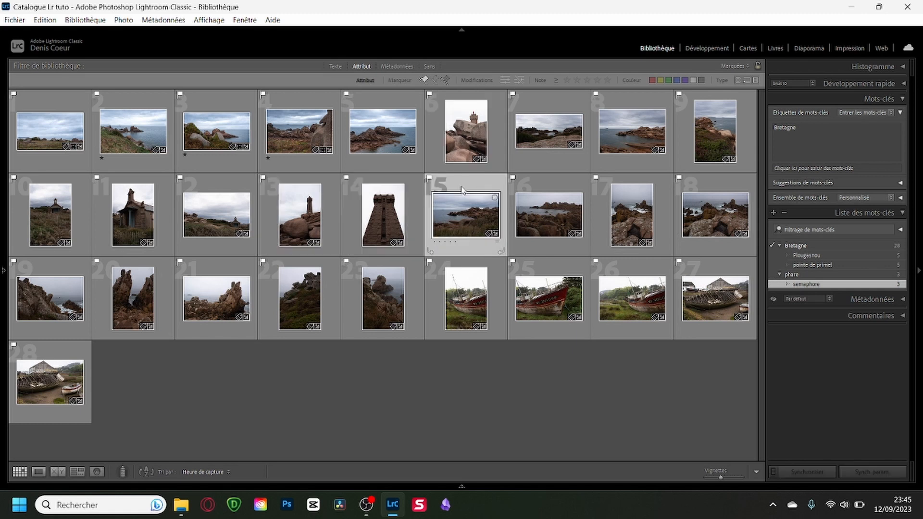
click(553, 103)
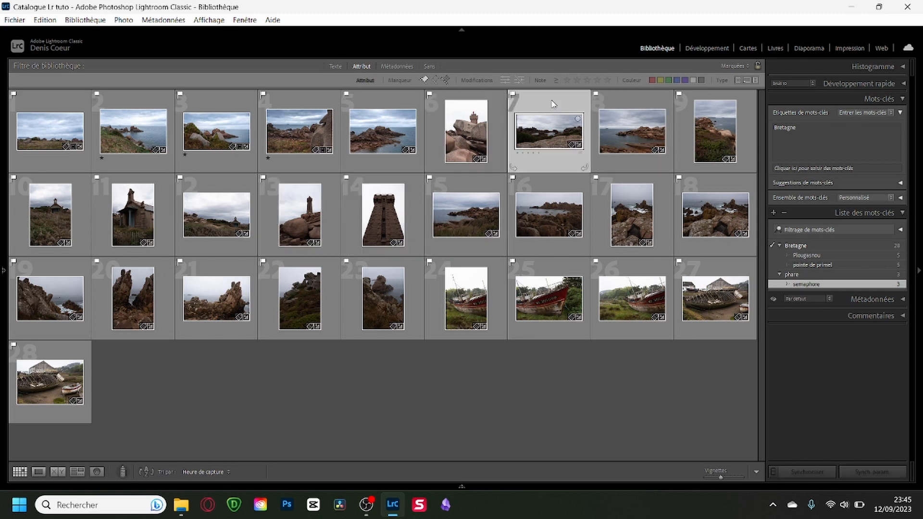
ctrl+click(749, 133)
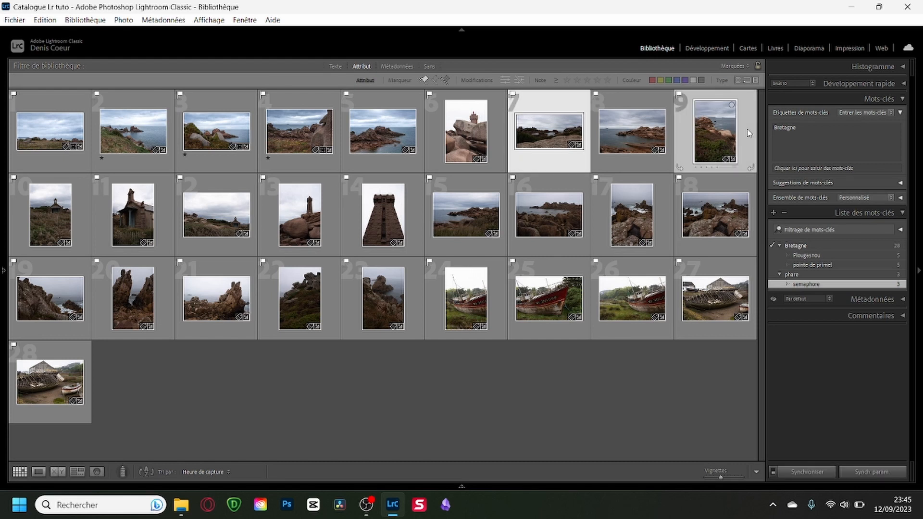
shift+click(748, 134)
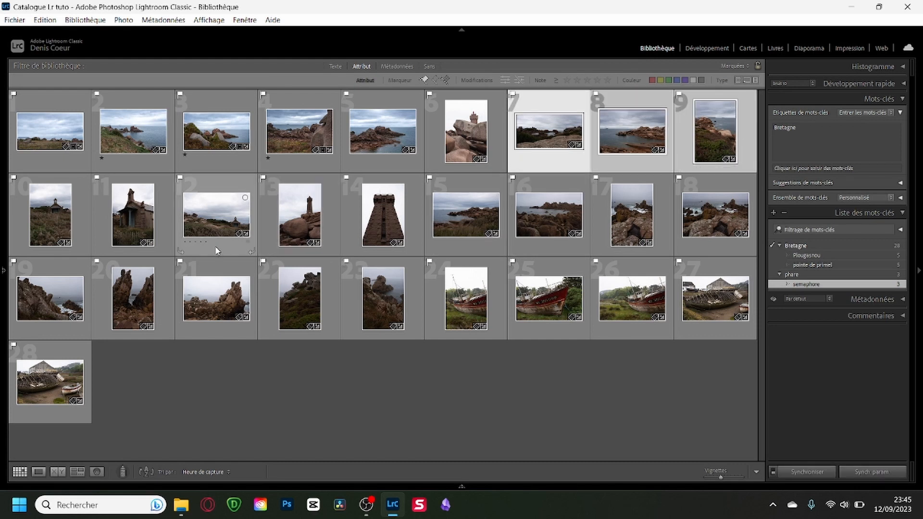
ctrl+click(478, 192)
ctrl+click(548, 192)
ctrl+click(604, 195)
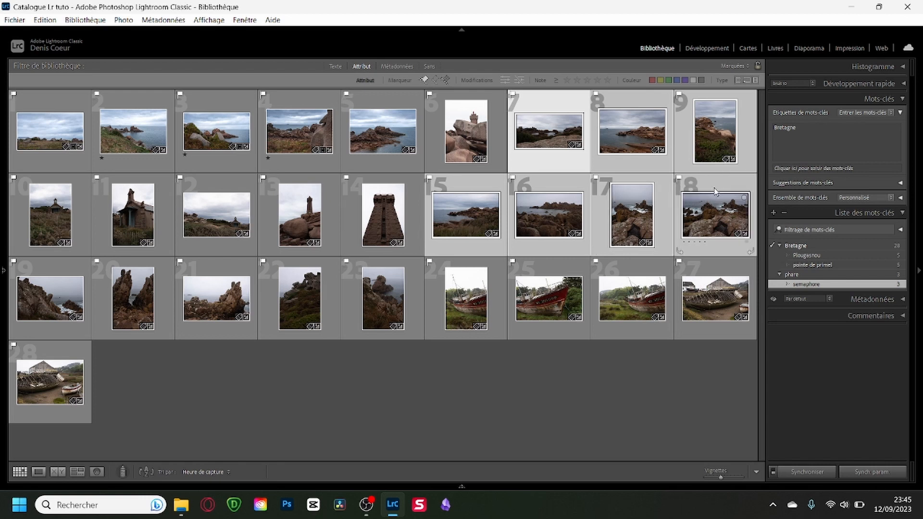
ctrl+click(61, 273)
ctrl+click(146, 306)
ctrl+click(219, 273)
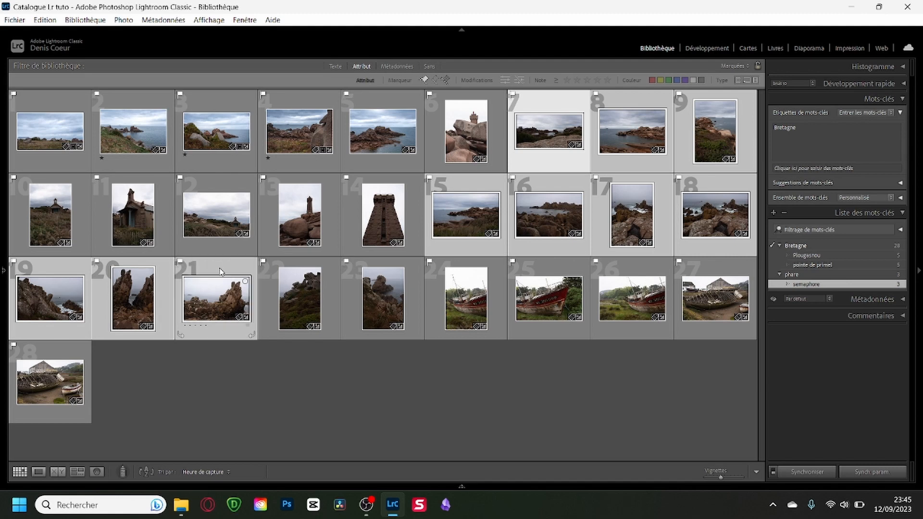
ctrl+click(325, 299)
ctrl+click(418, 308)
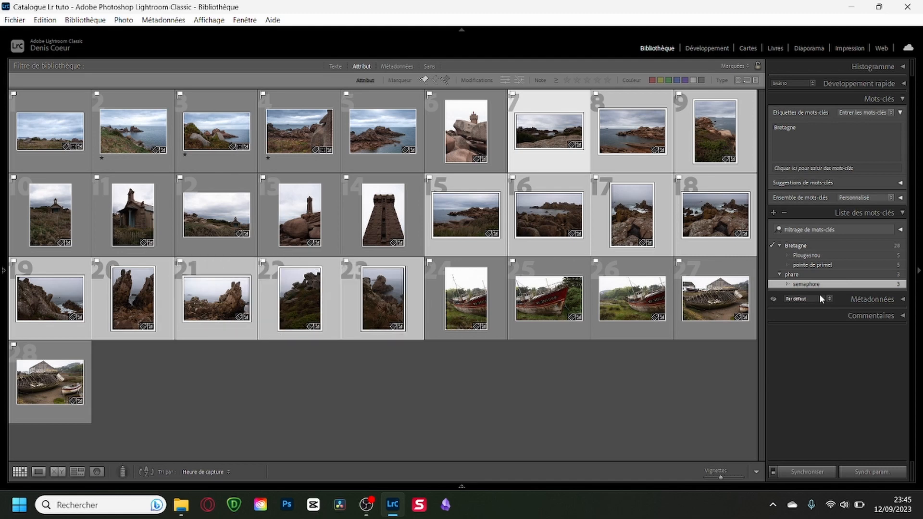
click(772, 266)
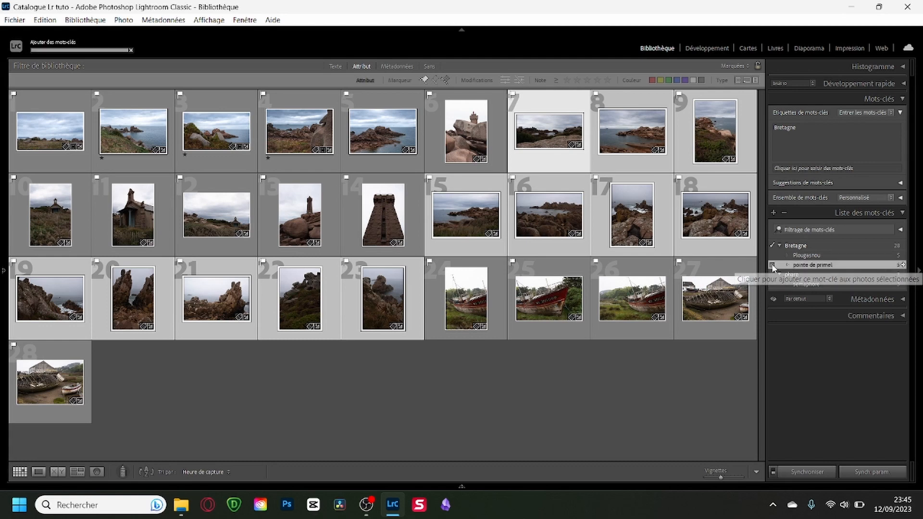
Create the top-level keyword cote sauvage and add it to the selected coastal photos
click(773, 212)
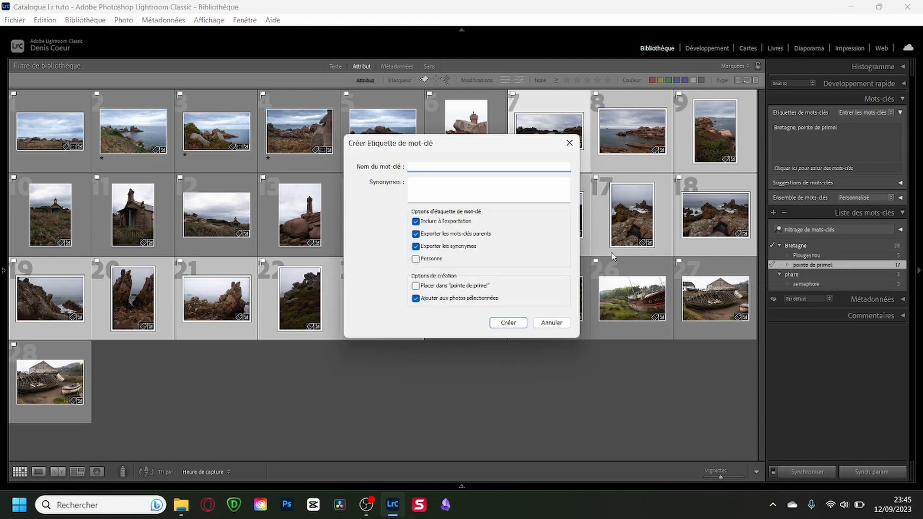
text(cote sauvage)
click(508, 323)
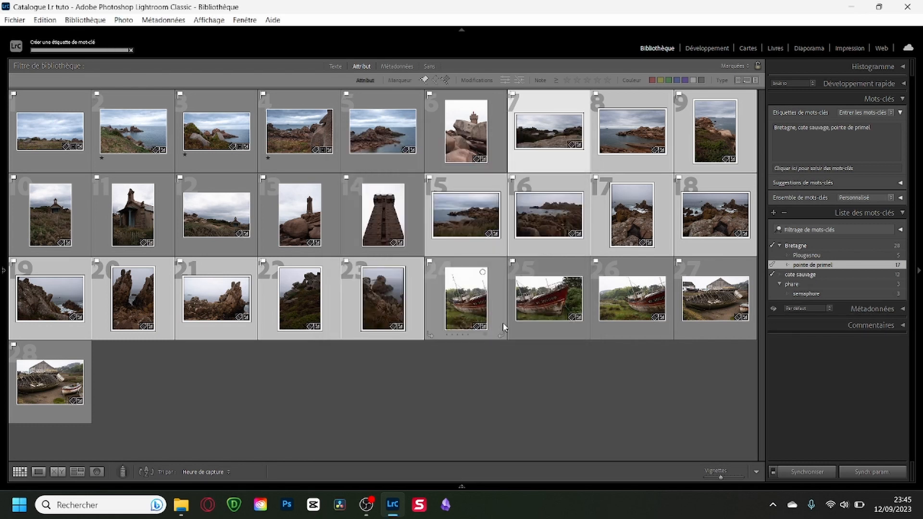
Create the keyword mer for the selected coastal photos and nest cote sauvage under it
click(773, 213)
text(m)
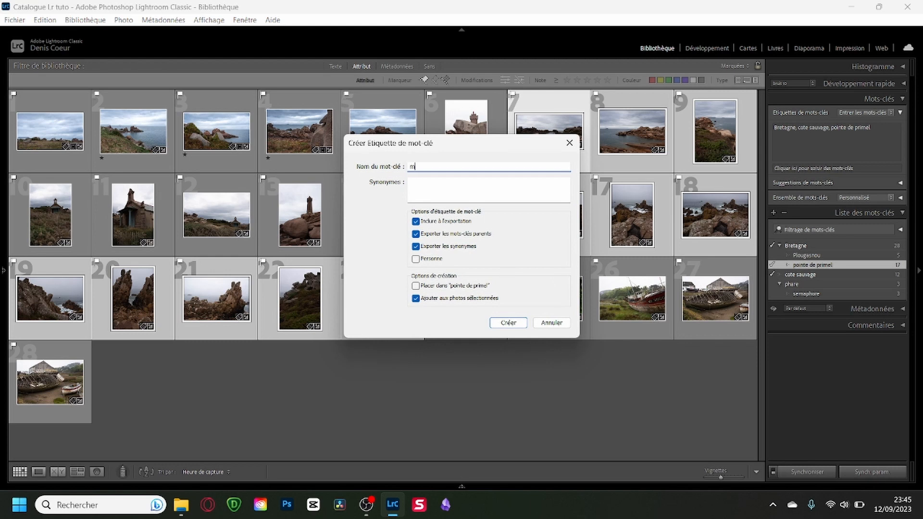
text(er)
click(507, 323)
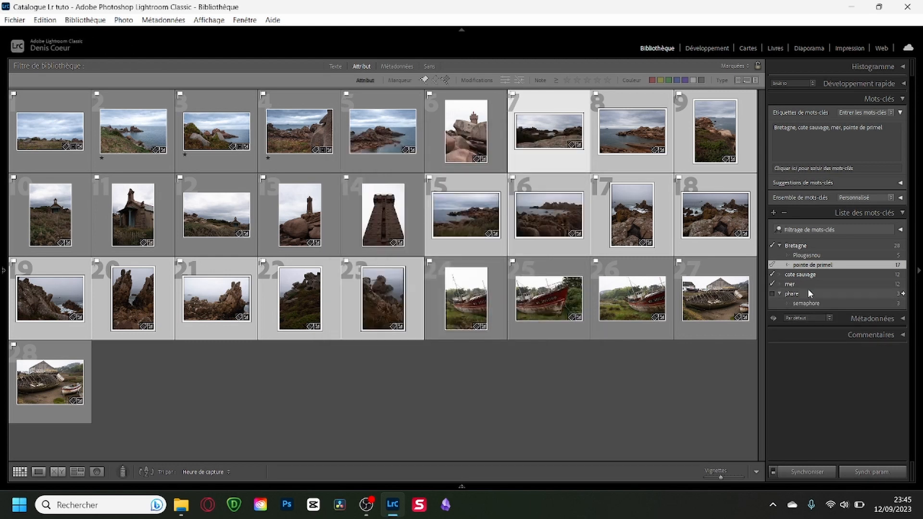
drag(799, 275, 797, 283)
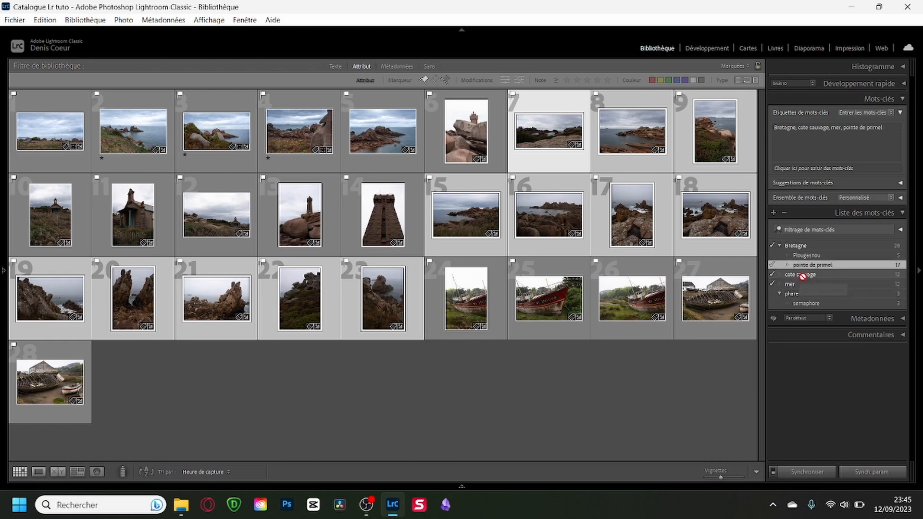
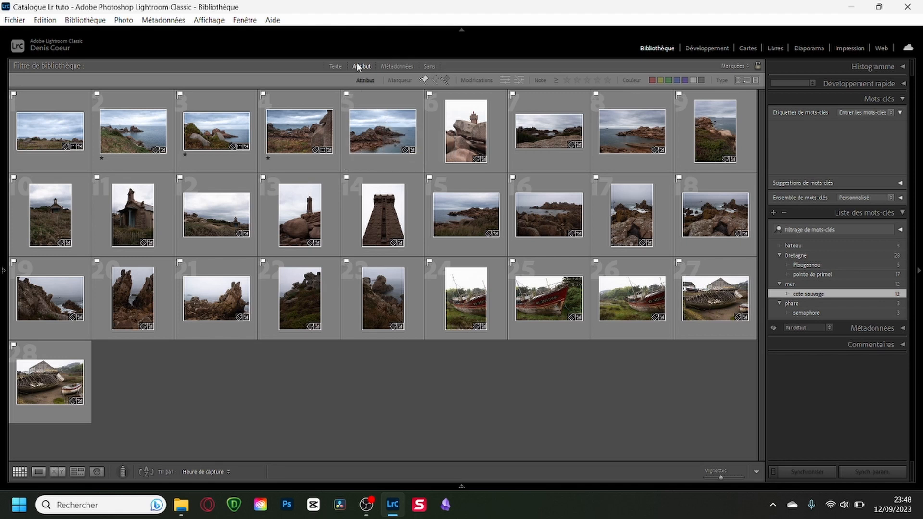
Show only the unflagged photos and add Bretagne, pointe de primel, mer and cote sauvage to photos 1 to 5 and 10 to 14
click(435, 80)
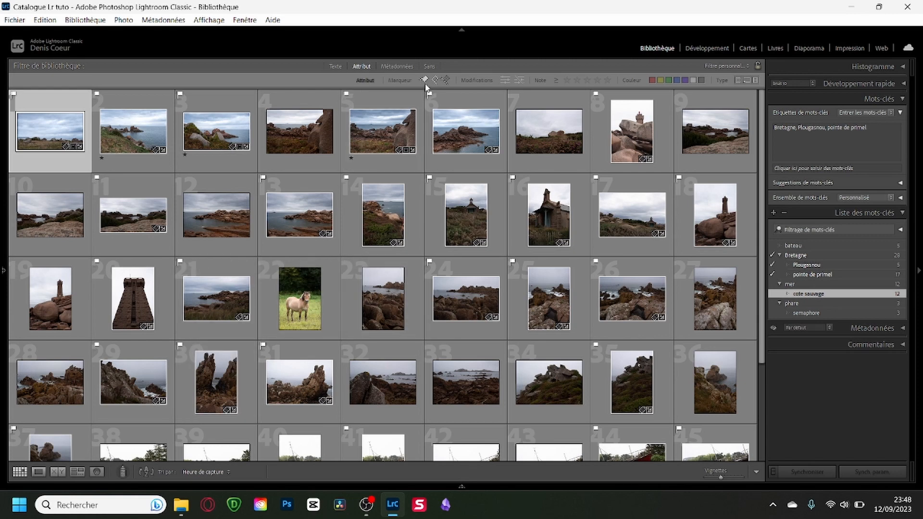
click(423, 80)
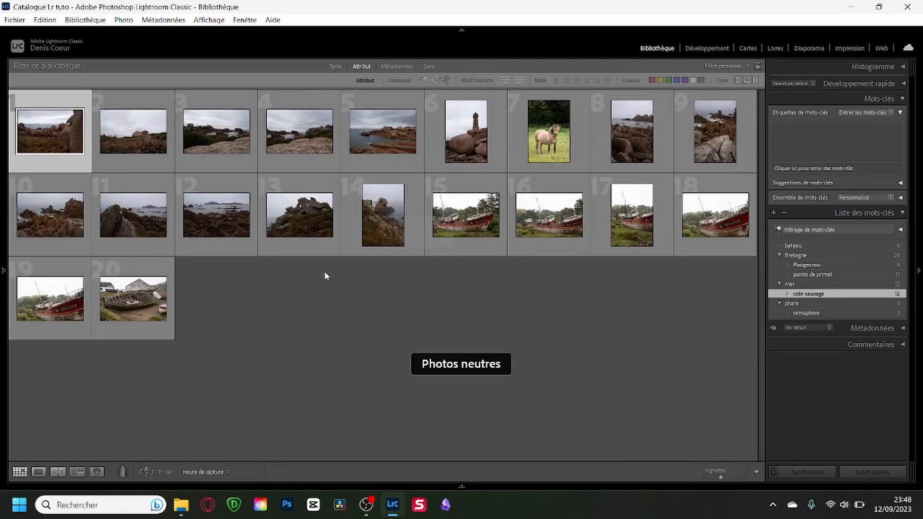
shift+click(389, 105)
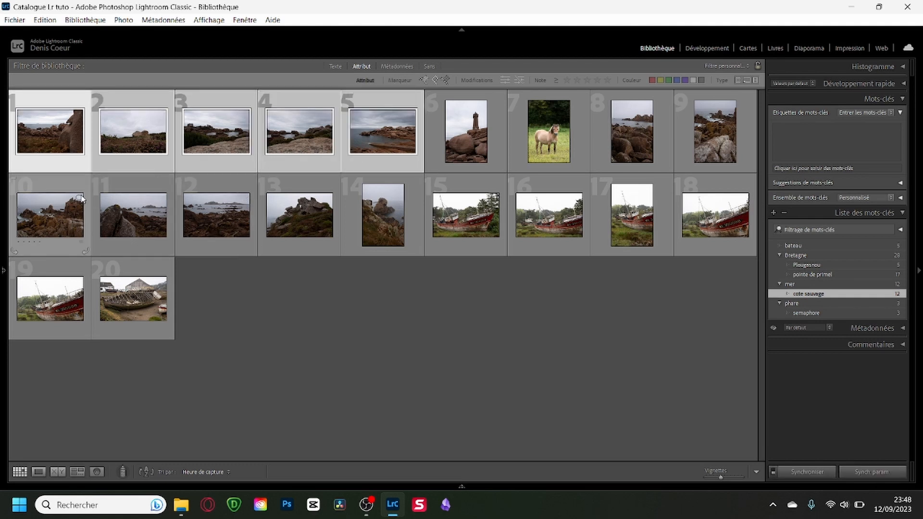
ctrl+click(58, 181)
ctrl+click(124, 180)
ctrl+click(196, 178)
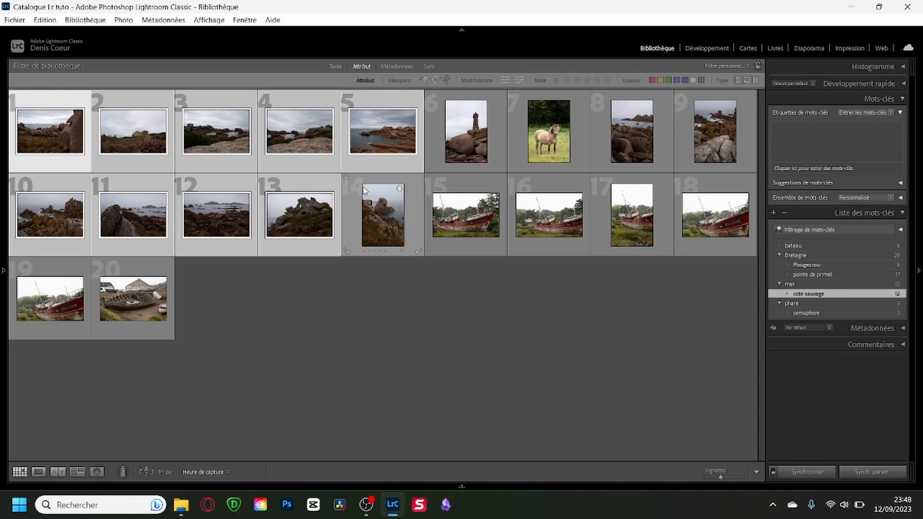
ctrl+click(351, 197)
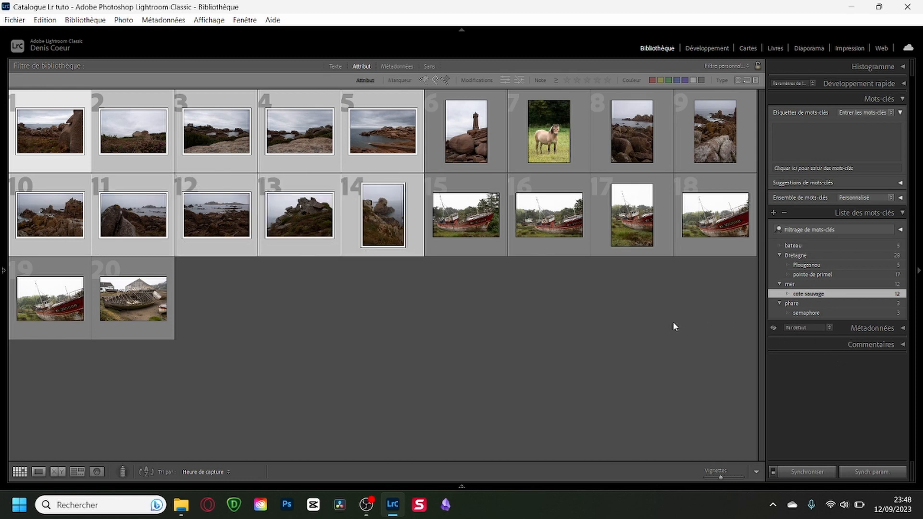
click(772, 255)
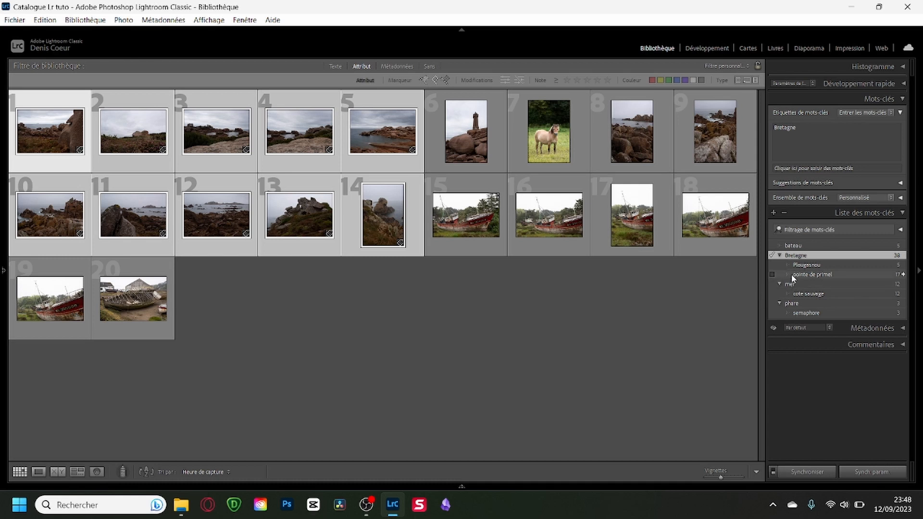
click(771, 273)
click(771, 274)
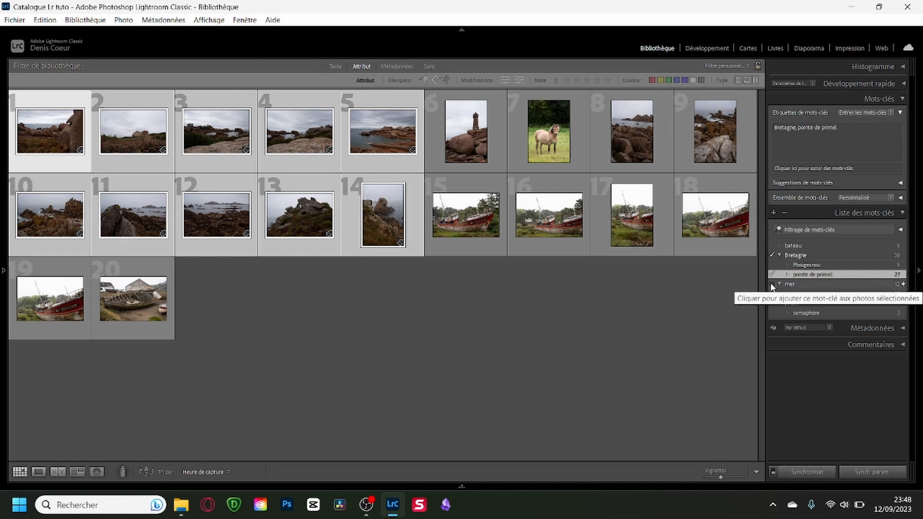
click(771, 284)
click(771, 295)
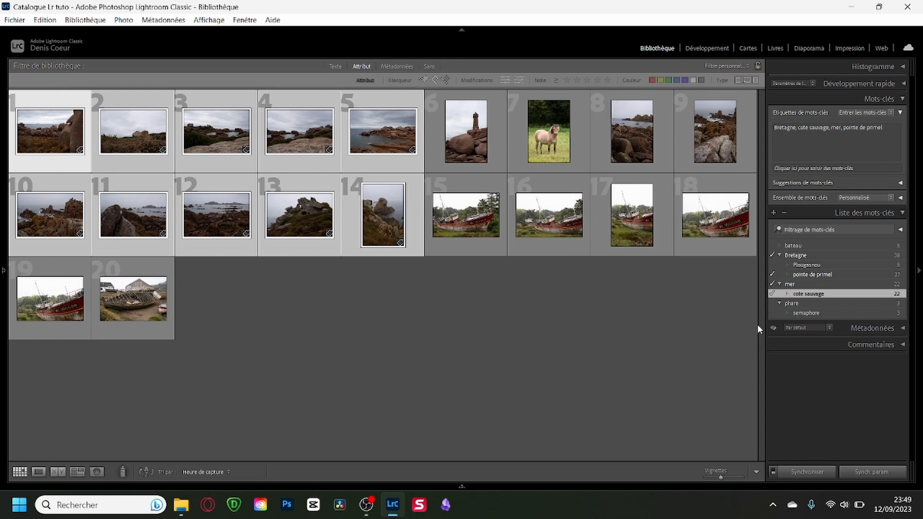
Add the keywords bateau and Bretagne to the boat photos 15 to 20
click(473, 192)
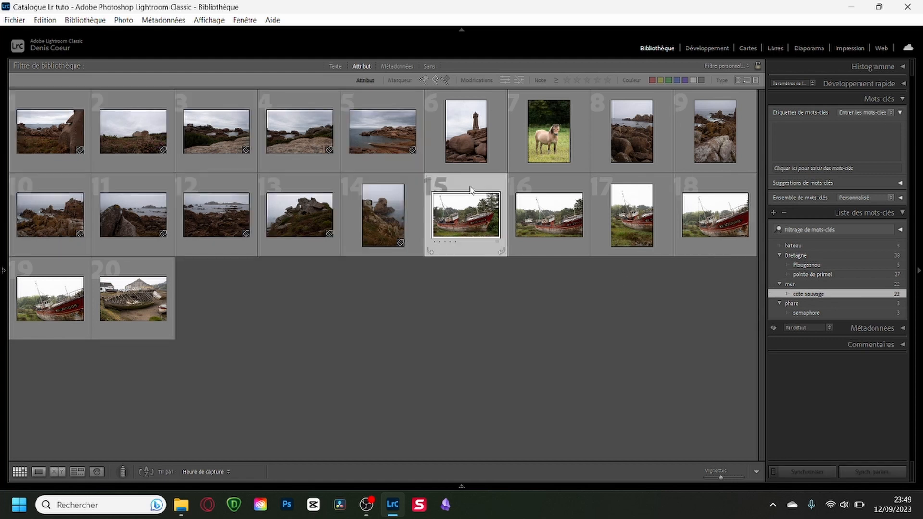
shift+click(135, 271)
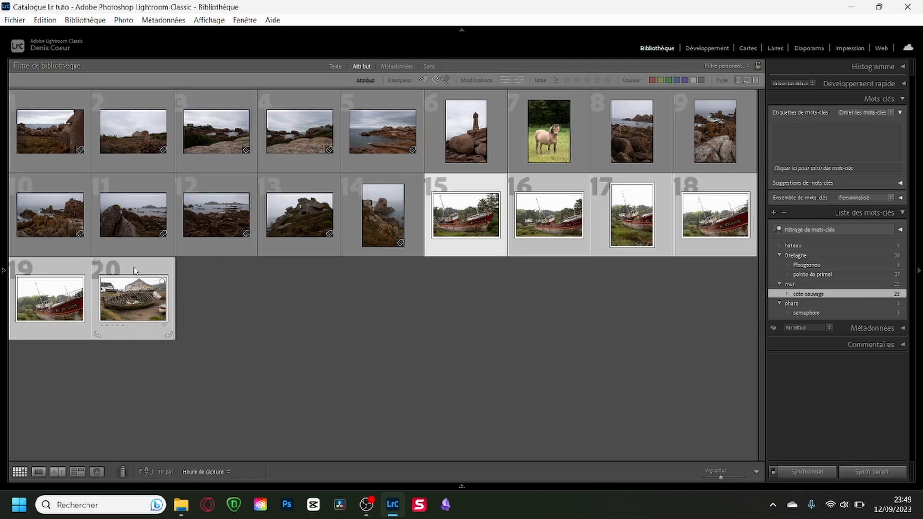
click(770, 244)
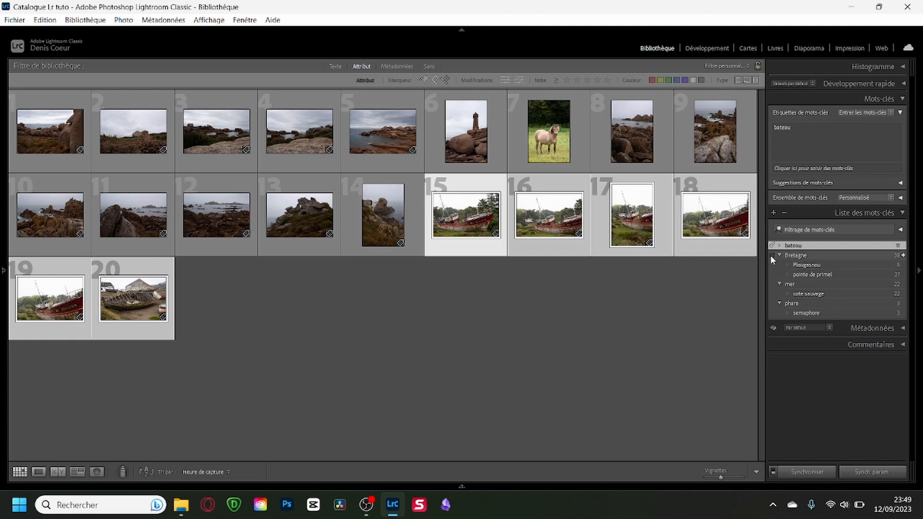
click(773, 256)
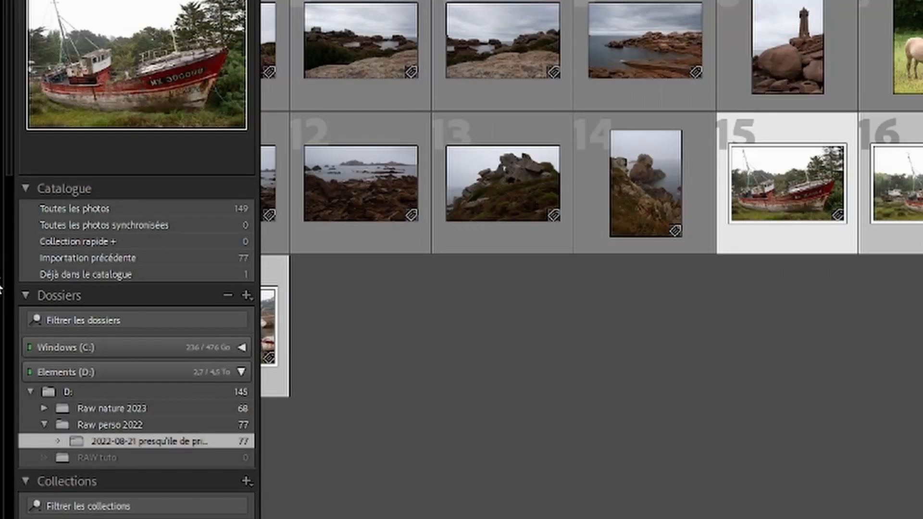
Show all photos of the catalogue in the grid and hide the navigation and folder area to widen it
click(3, 272)
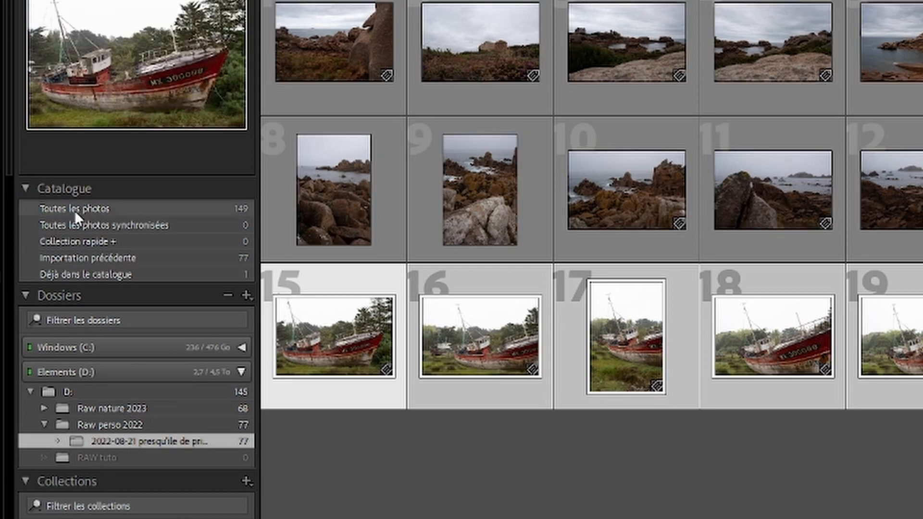
click(231, 208)
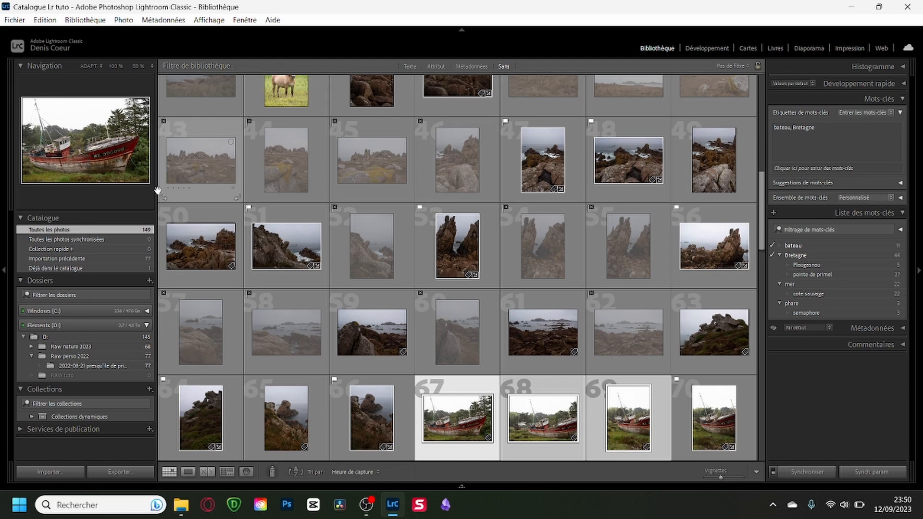
click(3, 270)
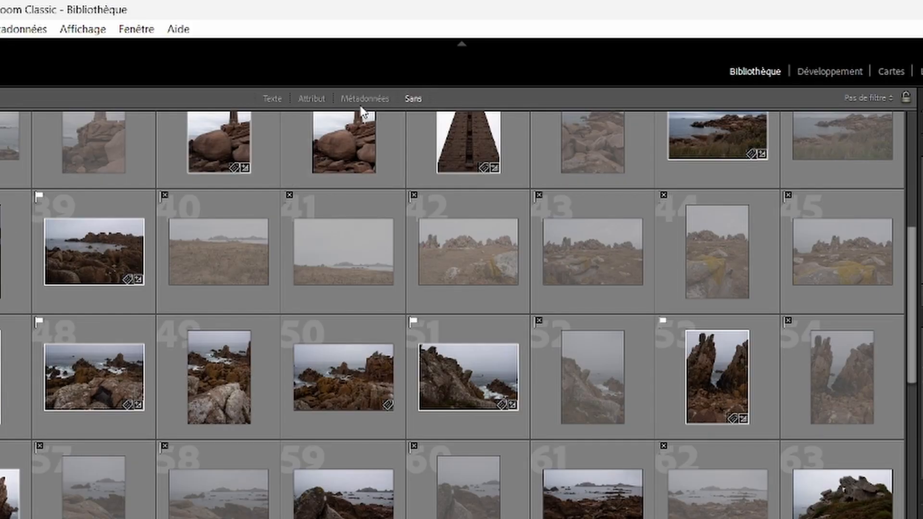
Search all catalogue photos by text for bateau, bretagne in any searchable field
click(306, 98)
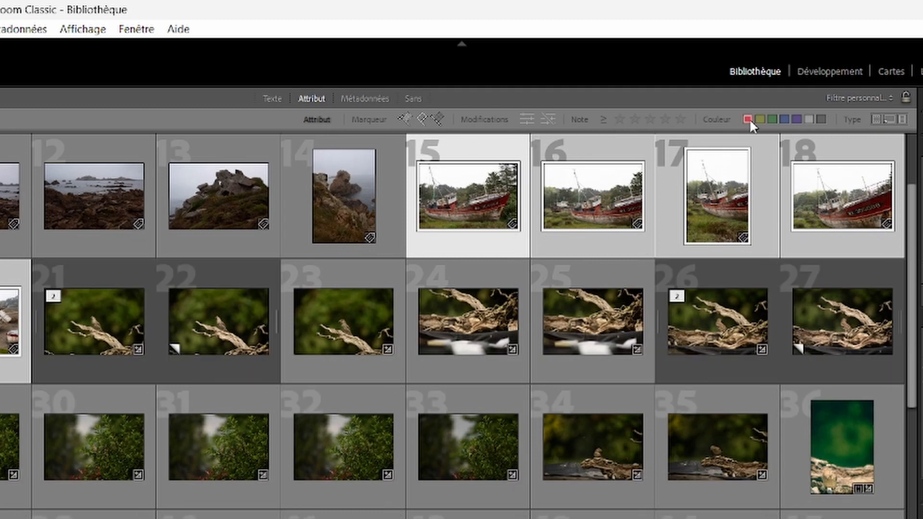
click(316, 99)
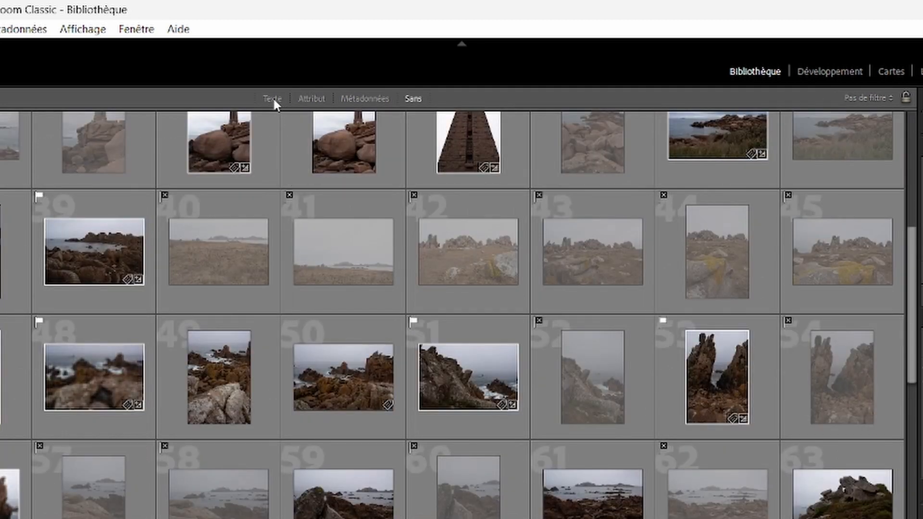
click(273, 97)
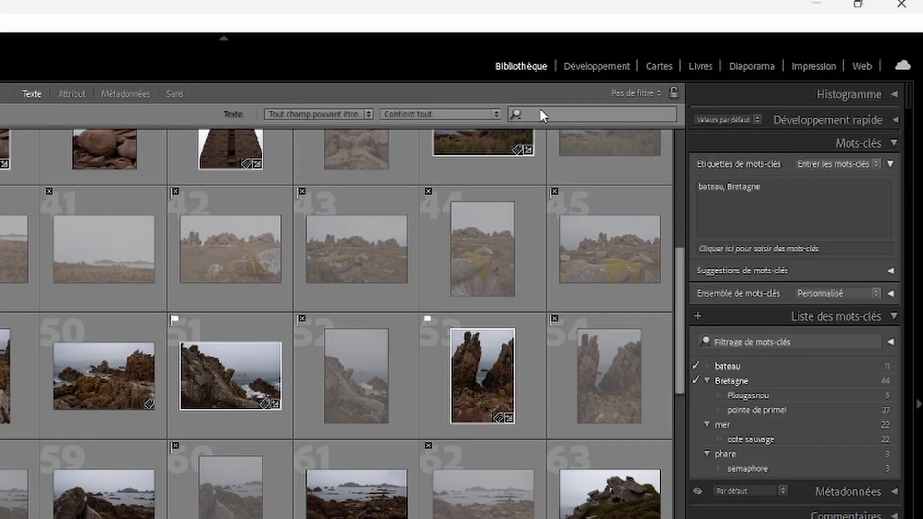
click(541, 114)
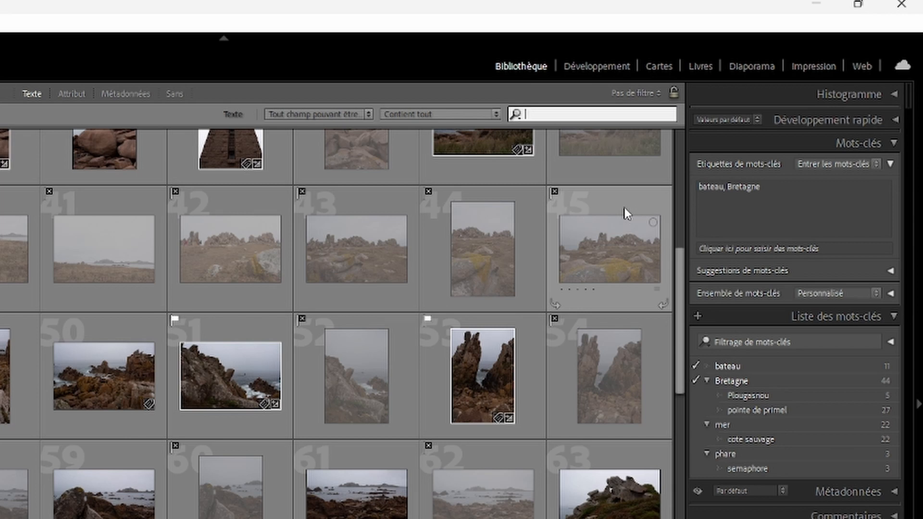
text(bateau, bretag)
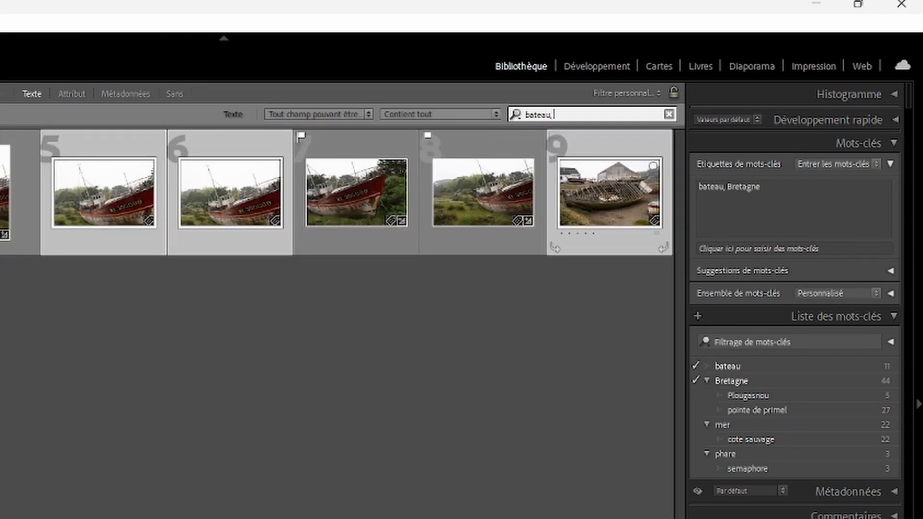
text(ne)
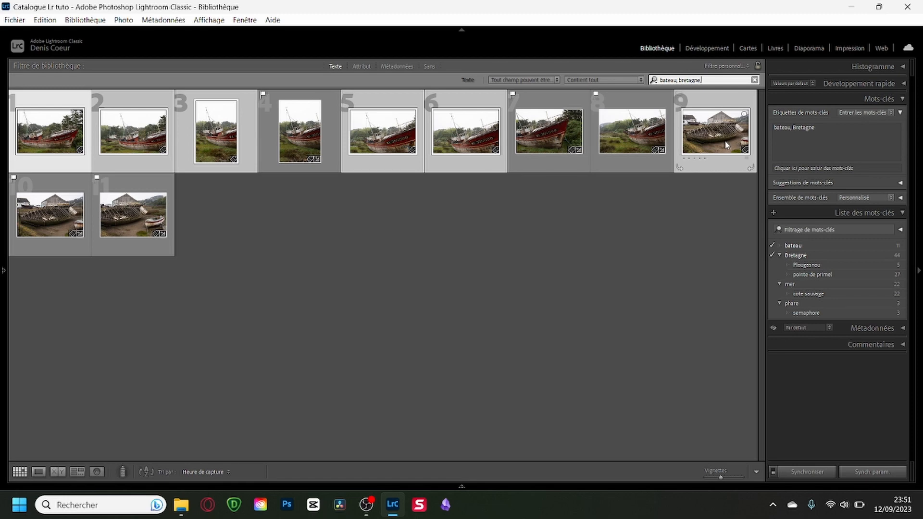
Clear the text search and search the catalogue for pointe de primel
key(BackSpace)
key(BackSpace)
key(BackSpace)
key(BackSpace)
key(BackSpace)
key(BackSpace)
key(BackSpace)
key(BackSpace)
key(BackSpace)
key(BackSpace)
key(BackSpace)
key(BackSpace)
key(BackSpace)
key(BackSpace)
key(BackSpace)
key(BackSpace)
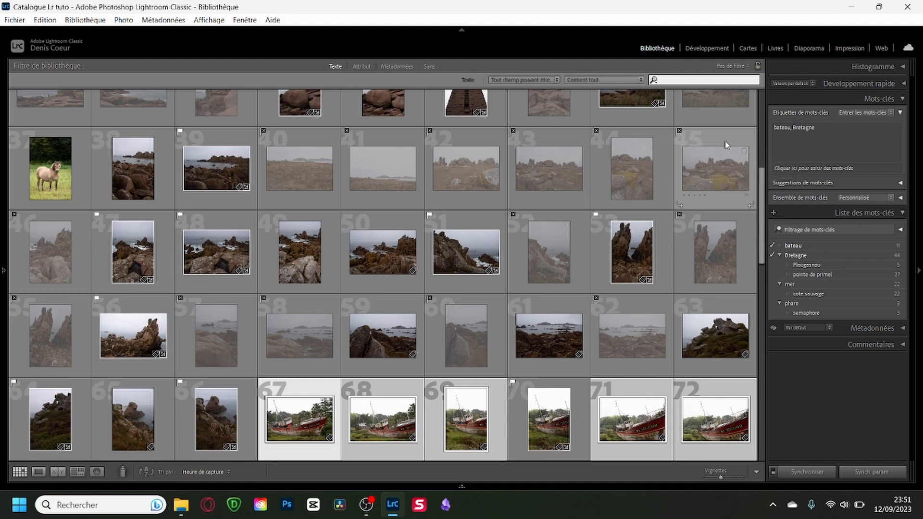
text(bointe de preim)
key(BackSpace)
key(BackSpace)
key(BackSpace)
text(iem)
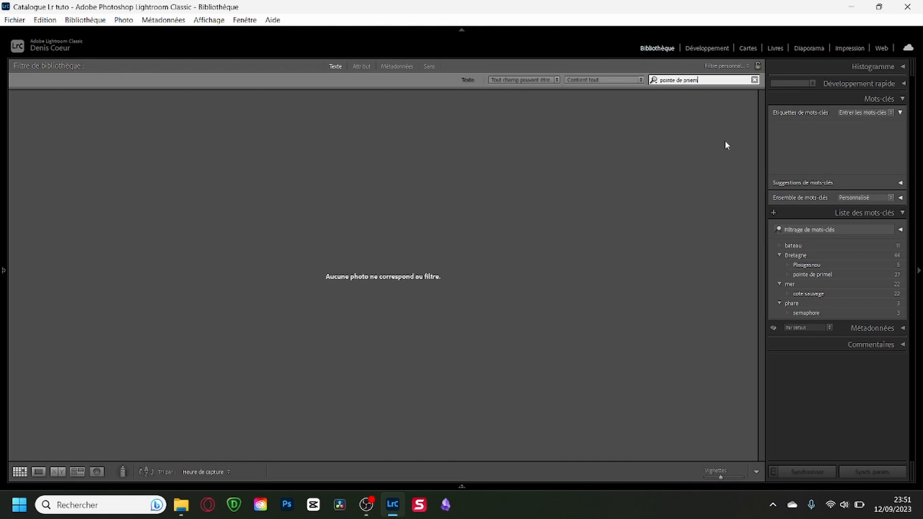
key(BackSpace)
key(BackSpace)
key(BackSpace)
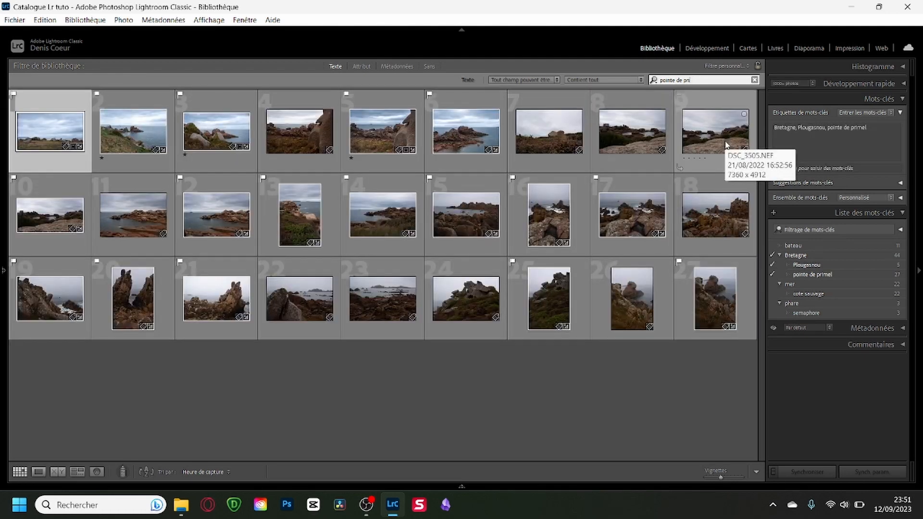
text(mel)
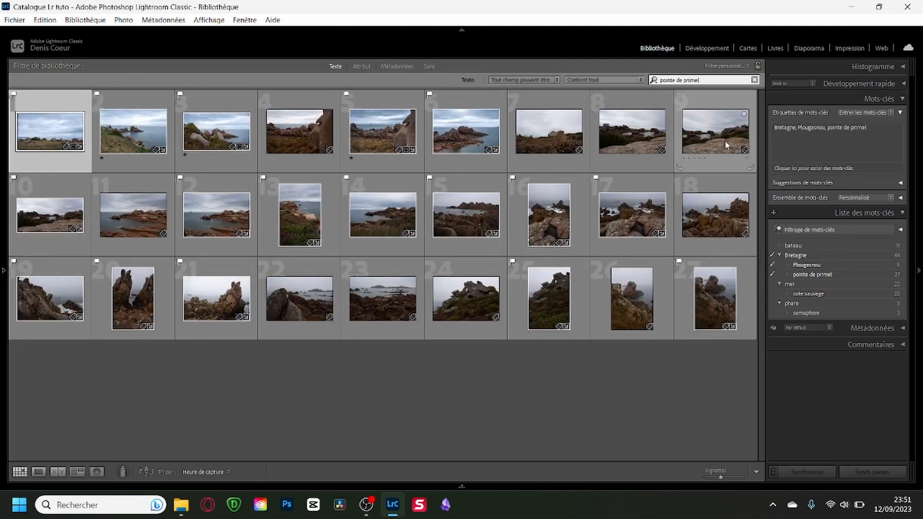